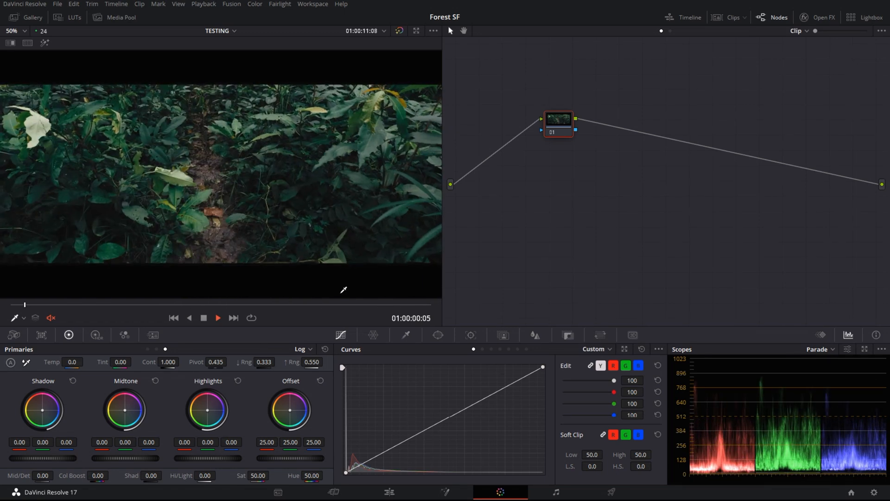
Stop playback of the Forest SF timeline
{"action": "key", "text": "space"}
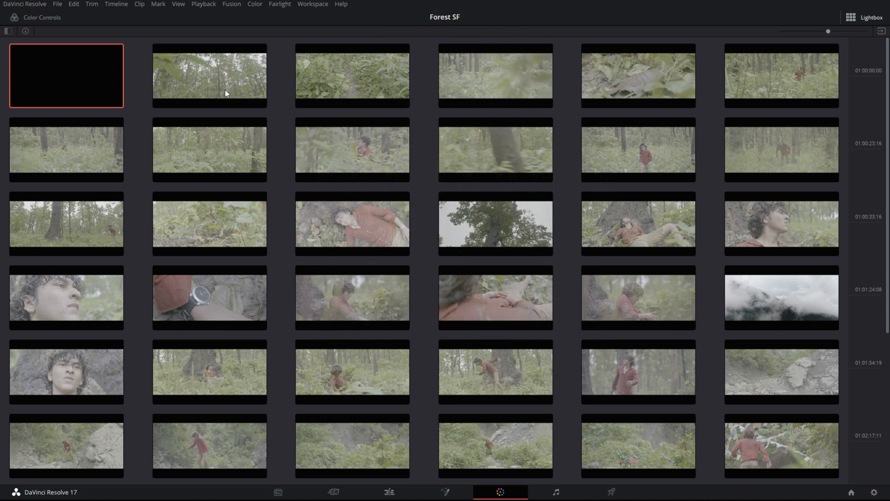
Scroll through the Lightbox clip thumbnails, then close the Lightbox to return to the Color page
{"action": "scroll", "coordinate": [225, 91], "scroll_direction": "down", "scroll_amount": 3}
{"action": "scroll", "coordinate": [235, 113], "scroll_direction": "up", "scroll_amount": 3}
{"action": "scroll", "coordinate": [377, 88], "scroll_direction": "down", "scroll_amount": 4}
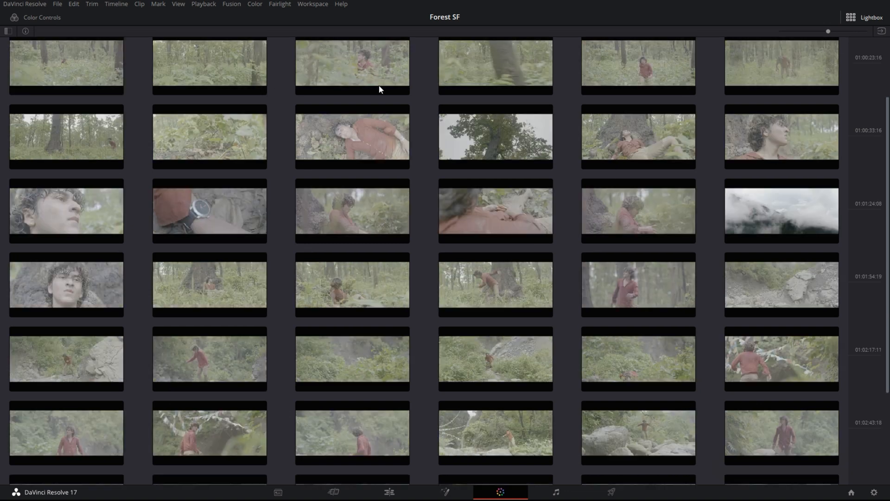
{"action": "scroll", "coordinate": [361, 137], "scroll_direction": "up", "scroll_amount": 4}
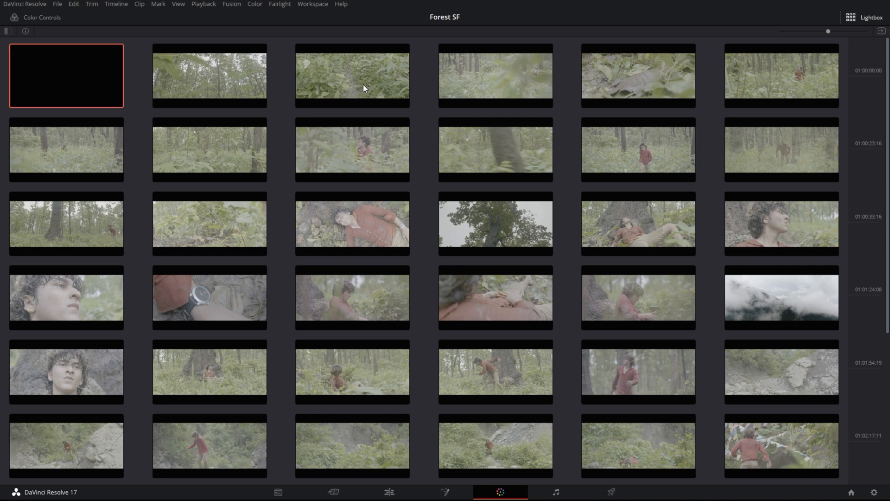
{"action": "left_click", "coordinate": [855, 17]}
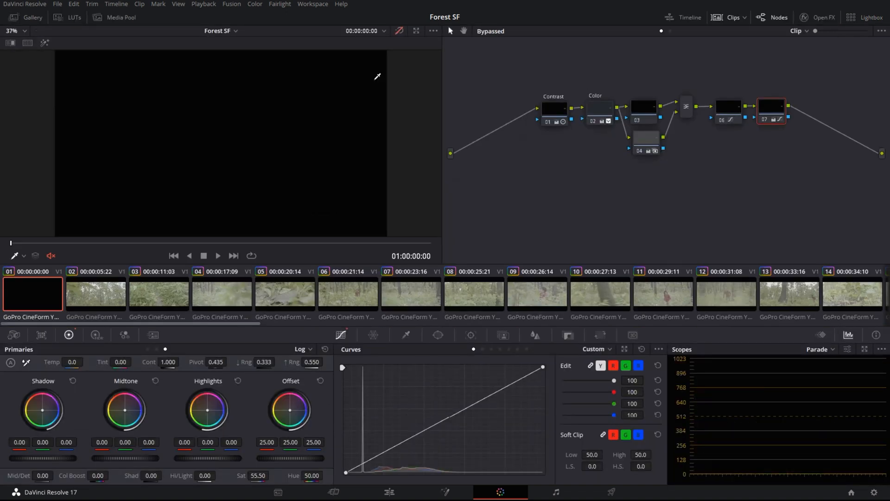
Jump to the mountain shot, re-enable its grade and show node 04's key settings
{"action": "left_click_drag", "start_coordinate": [15, 243], "coordinate": [384, 252]}
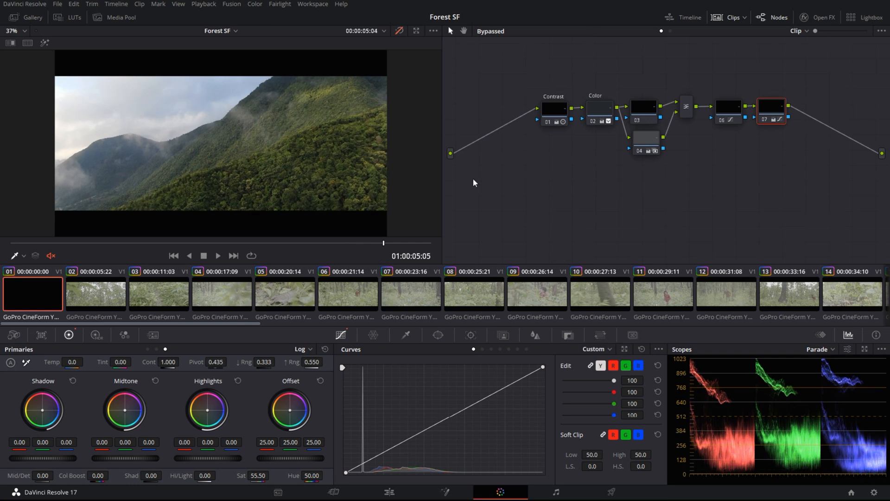
{"action": "key", "text": "shift+d"}
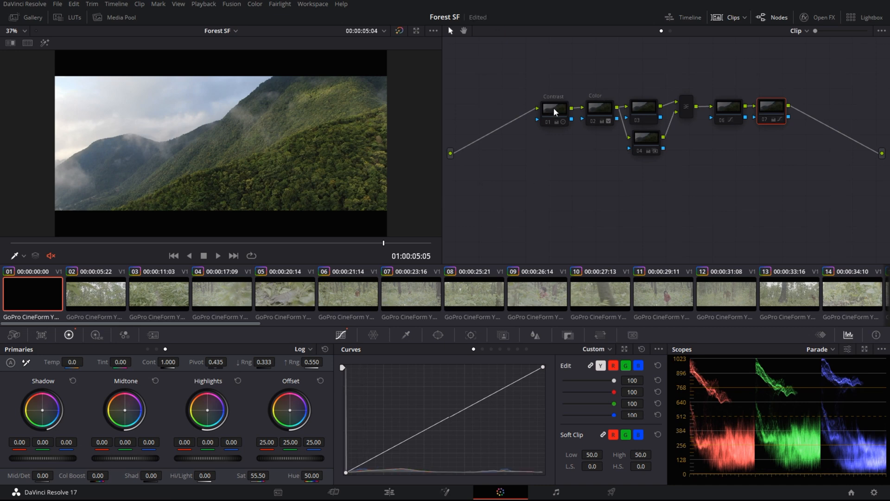
{"action": "left_click", "coordinate": [553, 108]}
{"action": "left_click", "coordinate": [655, 112]}
{"action": "left_click", "coordinate": [651, 140]}
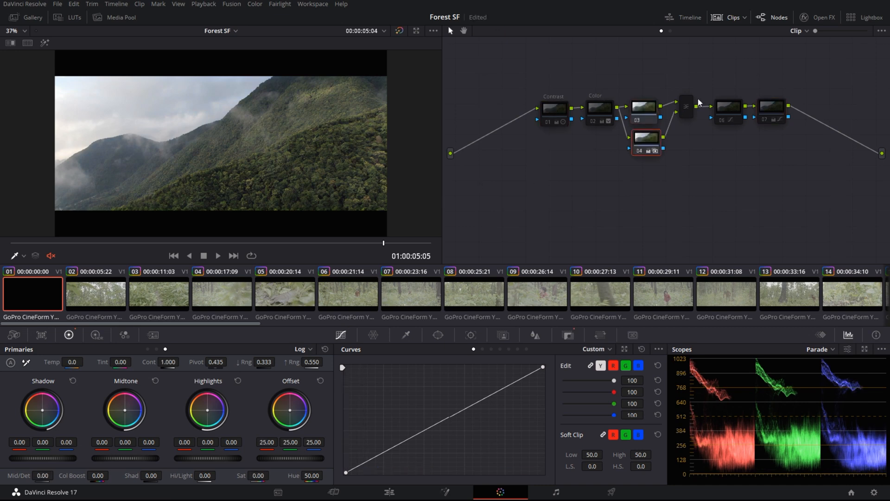
{"action": "left_click", "coordinate": [687, 107]}
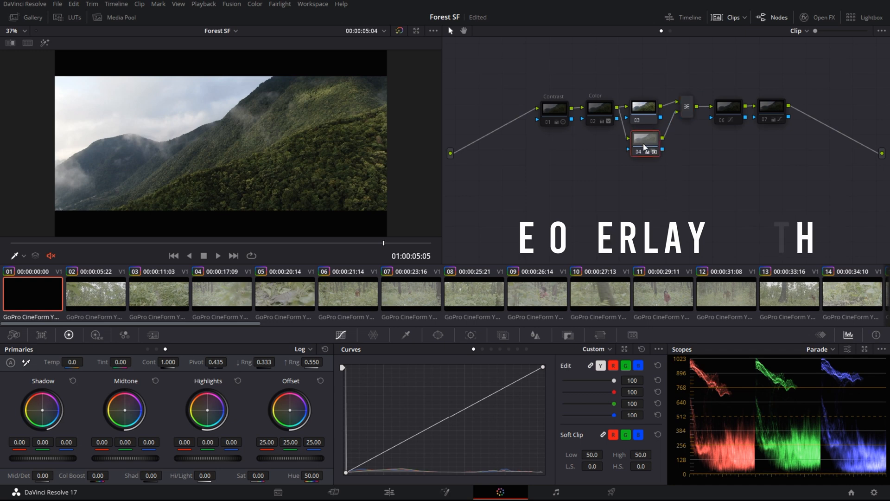
{"action": "left_click_drag", "start_coordinate": [646, 138], "coordinate": [642, 143]}
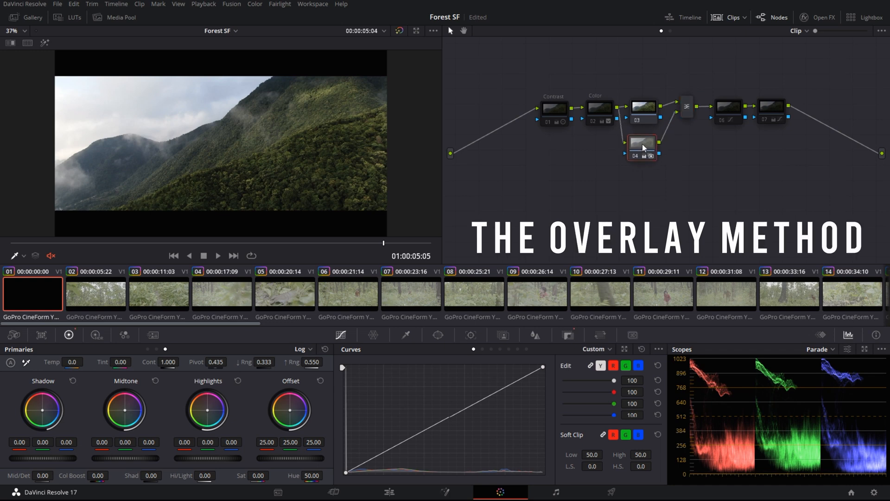
{"action": "left_click", "coordinate": [568, 334]}
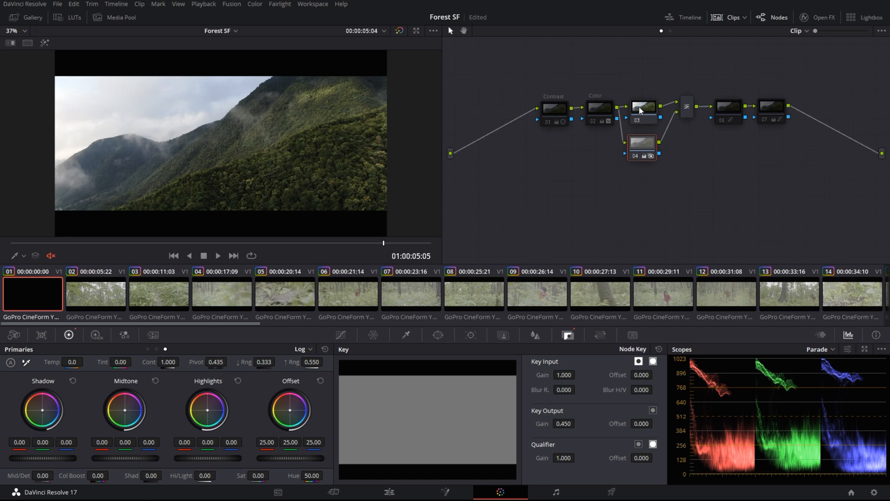
Keep the Layer Mixer's composite mode on Overlay
{"action": "left_click", "coordinate": [687, 106]}
{"action": "right_click", "coordinate": [687, 106]}
{"action": "mouse_move", "coordinate": [711, 170]}
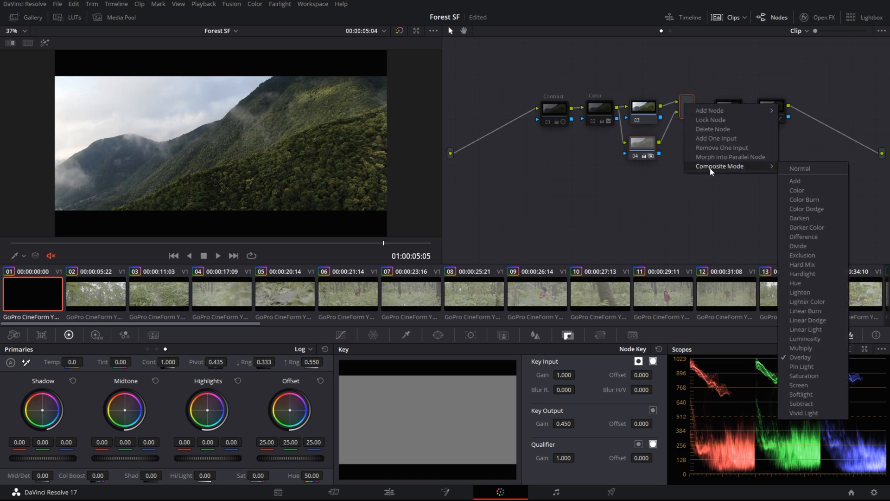
{"action": "left_click", "coordinate": [807, 358]}
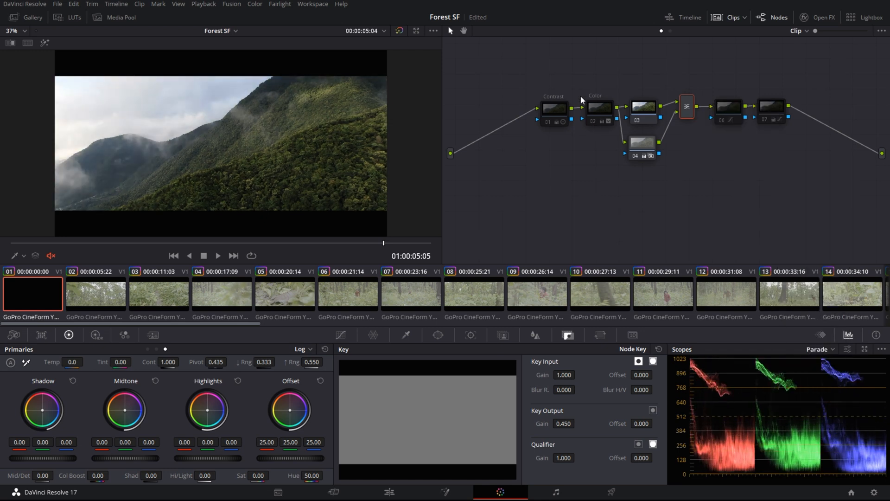
Review node 03, Contrast and Color node settings at frame 01:00:03:18
{"action": "left_click", "coordinate": [636, 107]}
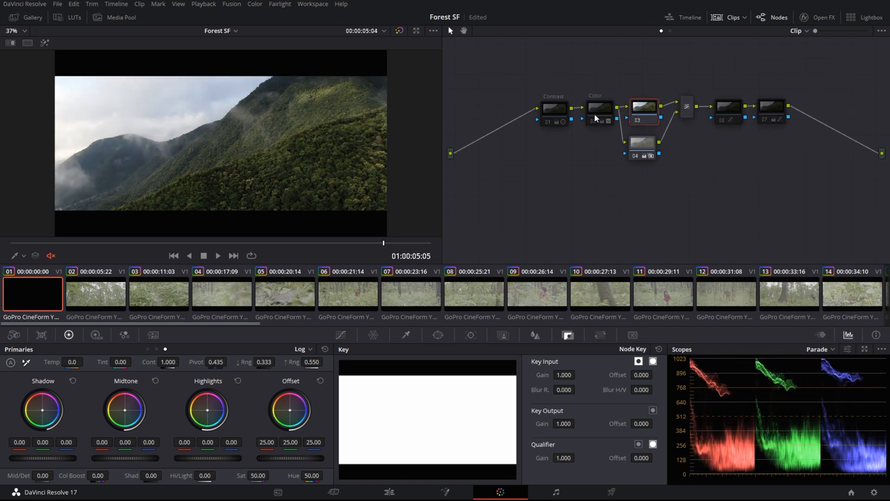
{"action": "left_click", "coordinate": [553, 112]}
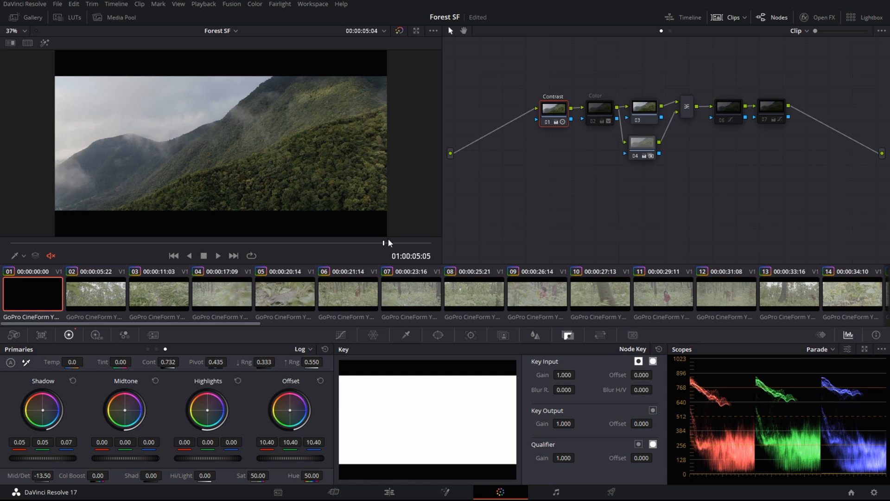
{"action": "left_click_drag", "start_coordinate": [385, 244], "coordinate": [266, 254]}
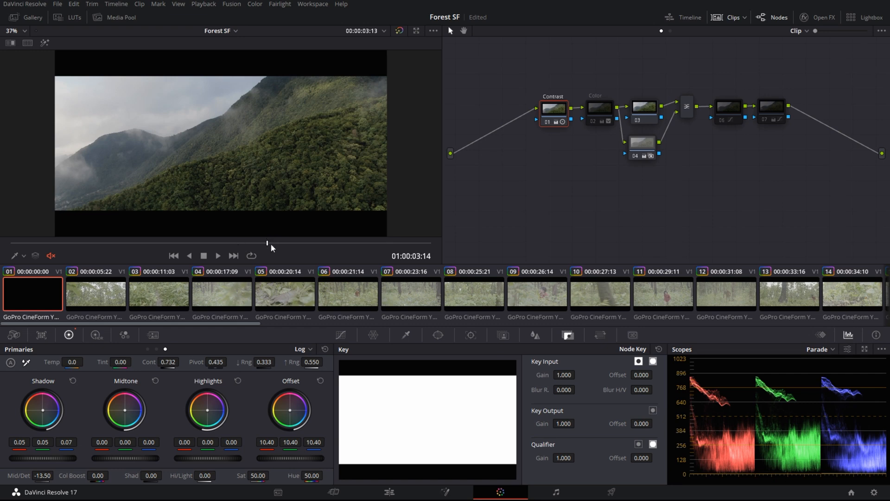
{"action": "left_click", "coordinate": [604, 114]}
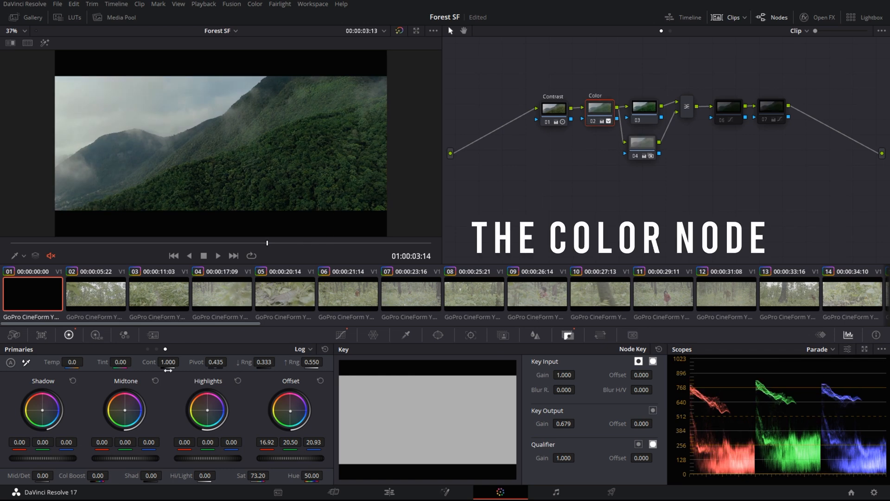
Show the Lift, Gamma, Gain and Offset wheels and bypass the grade briefly to compare
{"action": "left_click", "coordinate": [147, 349]}
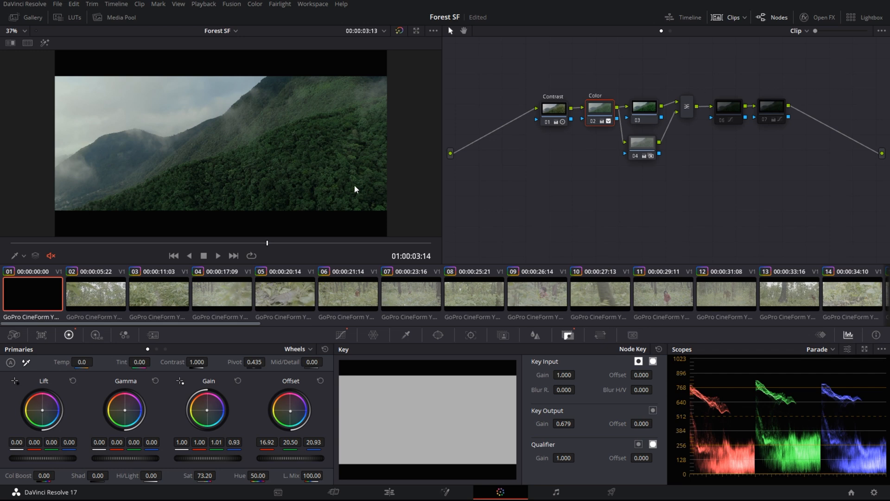
{"action": "key", "text": "shift+d"}
{"action": "key", "text": "shift+d"}
{"action": "key", "text": "shift+d"}
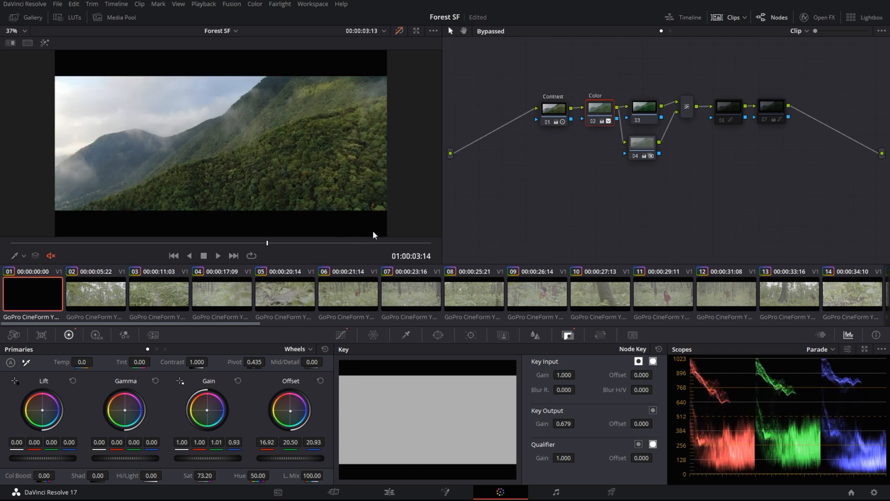
{"action": "key", "text": "shift+d"}
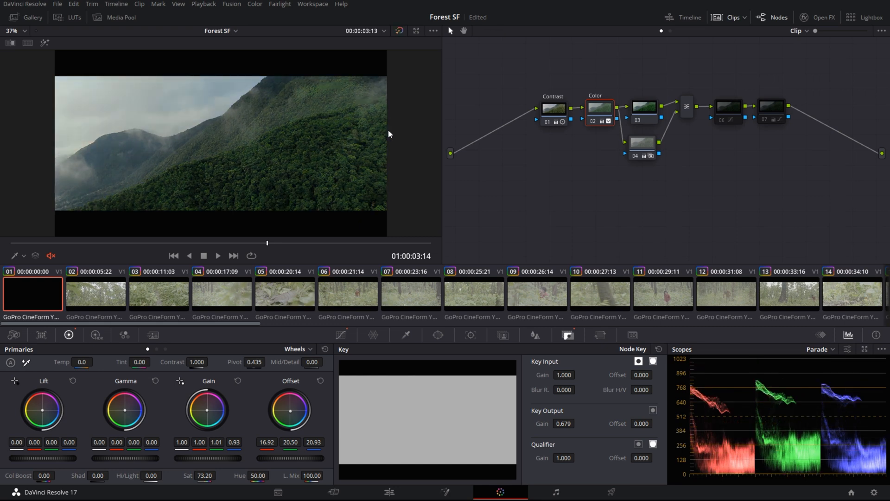
Inspect nodes 06 and 07, then bring up node 06's Curves
{"action": "left_click", "coordinate": [736, 107]}
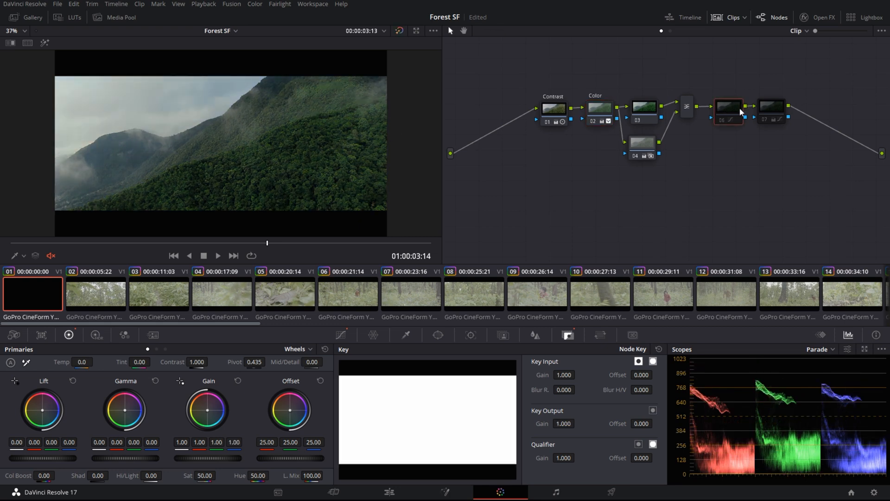
{"action": "left_click", "coordinate": [771, 107]}
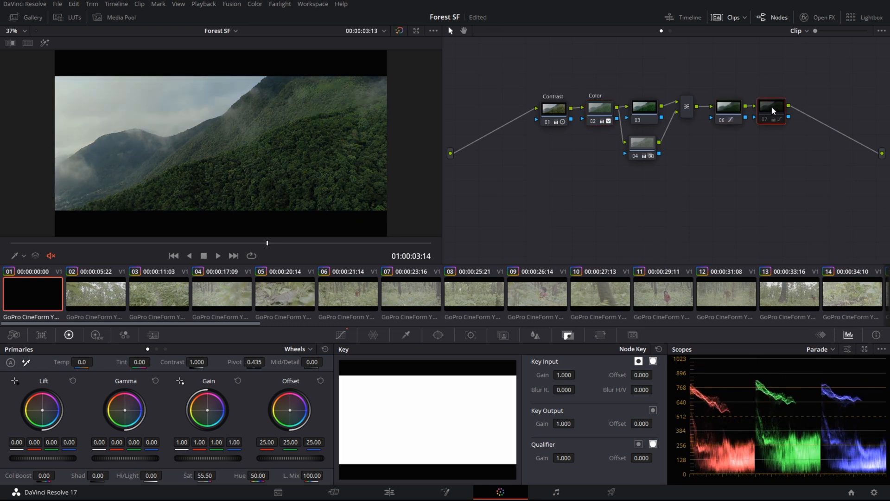
{"action": "left_click", "coordinate": [739, 119]}
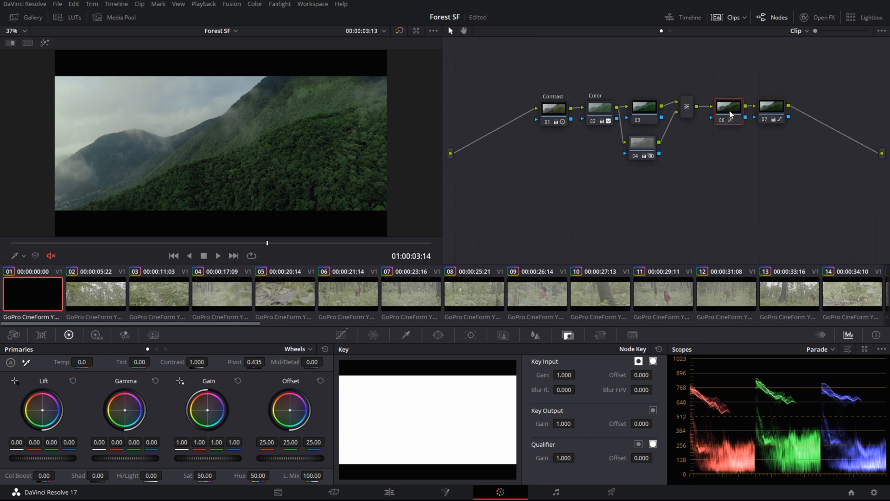
{"action": "left_click", "coordinate": [343, 335]}
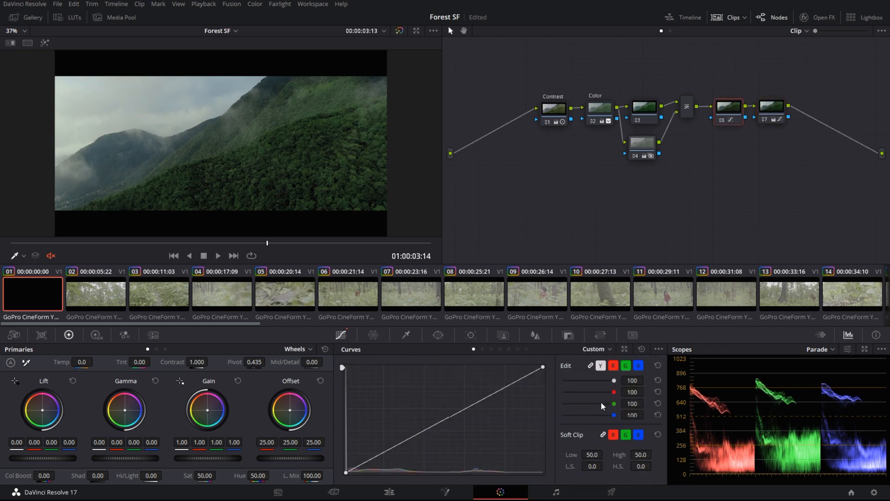
Cycle through node 06's Hue vs Sat, Hue vs Hue, Hue vs Lum and Lum vs Sat curves, ending on Sat vs Sat
{"action": "left_click", "coordinate": [492, 349]}
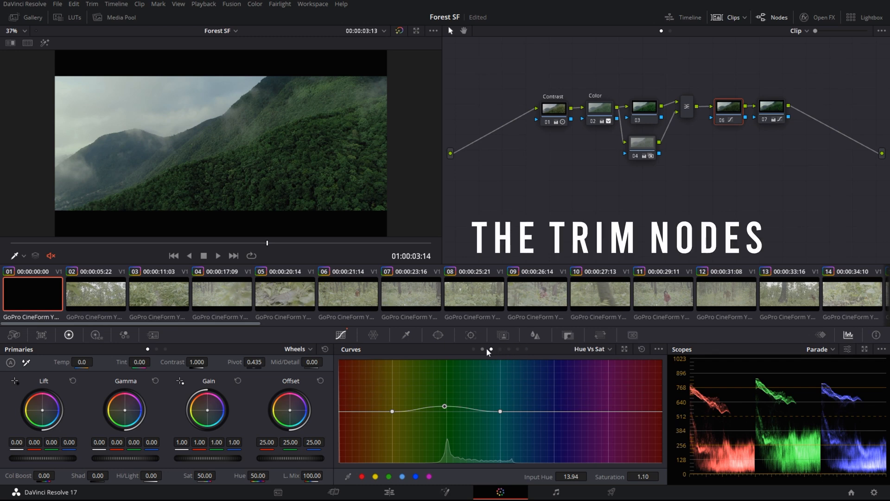
{"action": "left_click", "coordinate": [484, 349]}
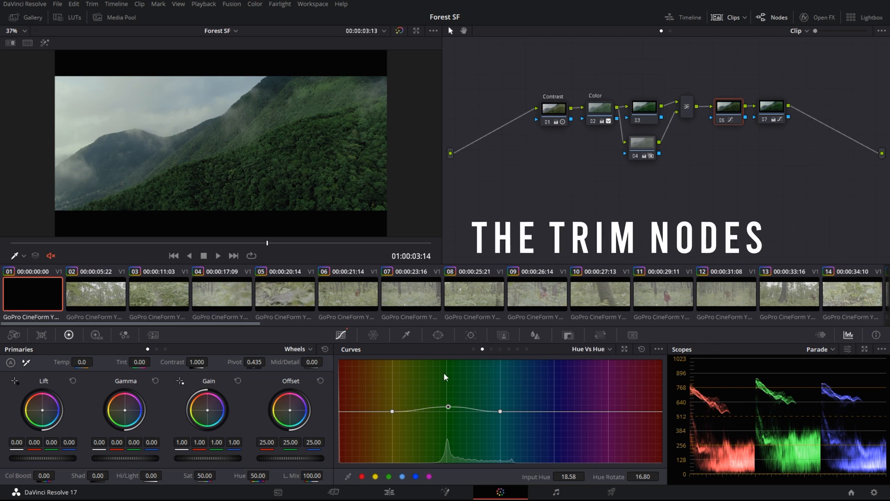
{"action": "left_click", "coordinate": [492, 350]}
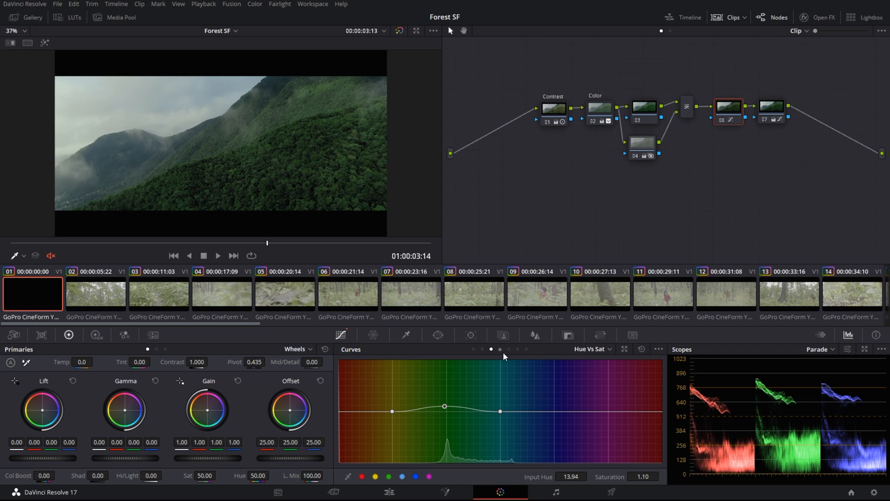
{"action": "left_click", "coordinate": [501, 350]}
{"action": "left_click", "coordinate": [507, 350]}
{"action": "left_click", "coordinate": [493, 350]}
{"action": "left_click", "coordinate": [500, 349]}
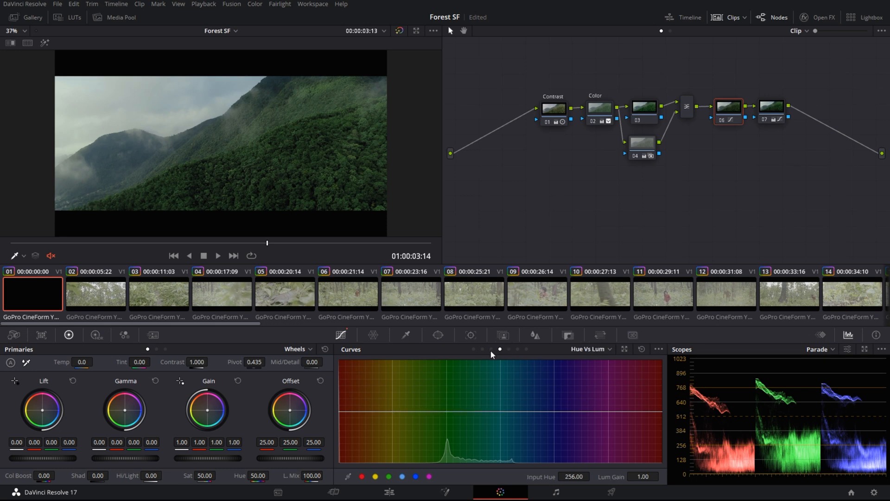
{"action": "left_click", "coordinate": [481, 349]}
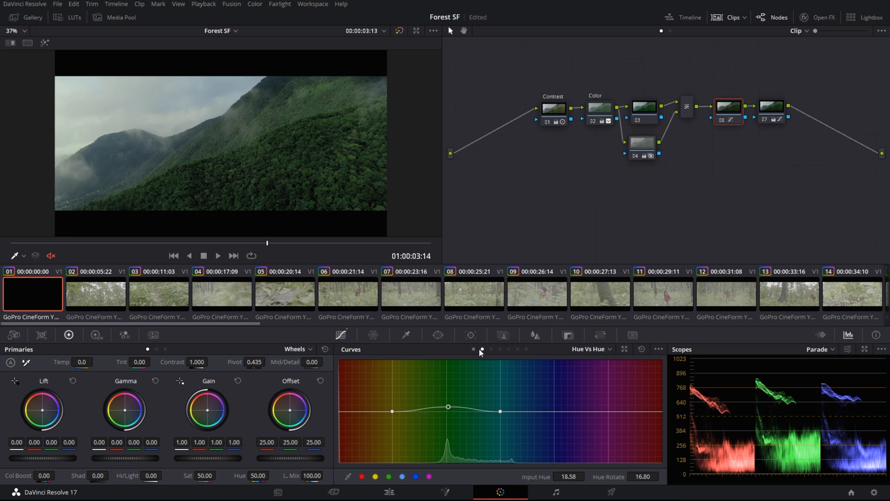
{"action": "left_click", "coordinate": [518, 349]}
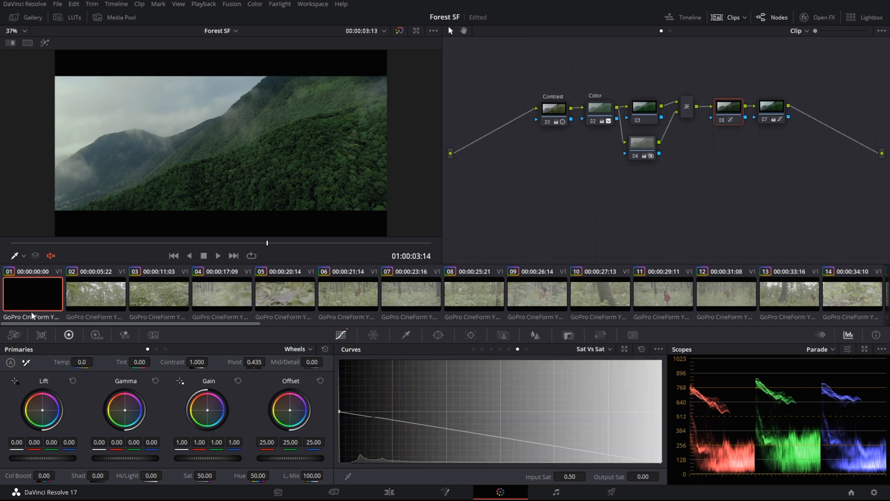
On clip 03, disable all nodes, then re-enable only the CST and LUT nodes
{"action": "left_click", "coordinate": [102, 289]}
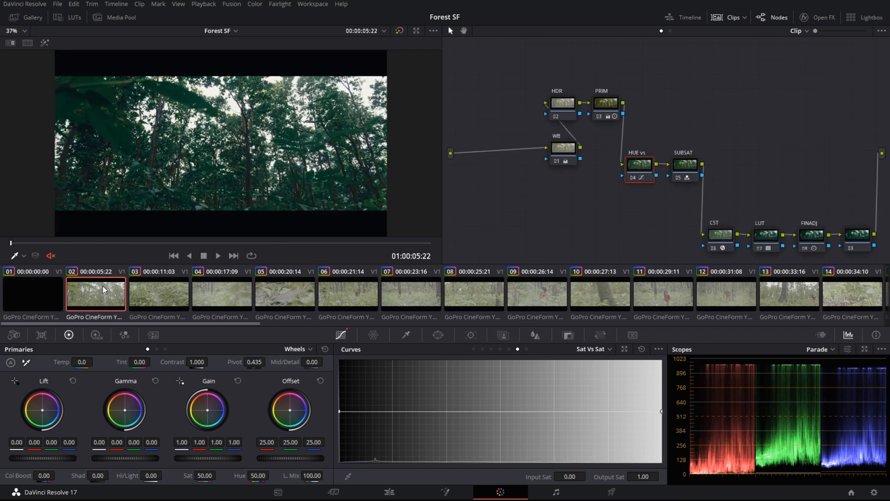
{"action": "left_click", "coordinate": [178, 302]}
{"action": "left_click_drag", "start_coordinate": [487, 71], "coordinate": [857, 265]}
{"action": "key", "text": "ctrl+d"}
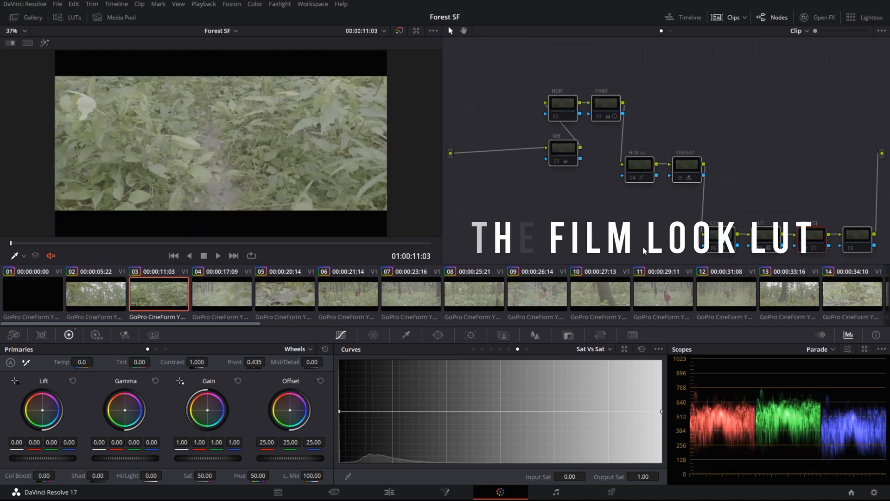
{"action": "left_click", "coordinate": [714, 241]}
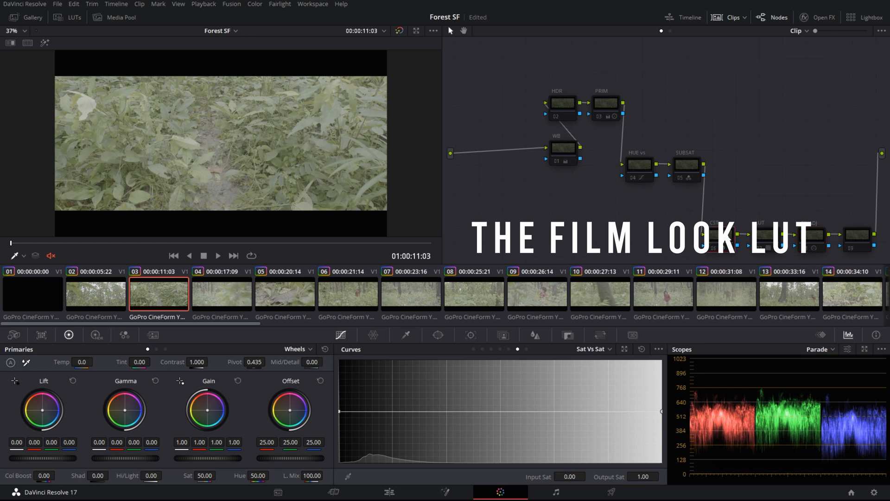
{"action": "key", "text": "ctrl+d"}
{"action": "left_click", "coordinate": [764, 240]}
{"action": "key", "text": "ctrl+d"}
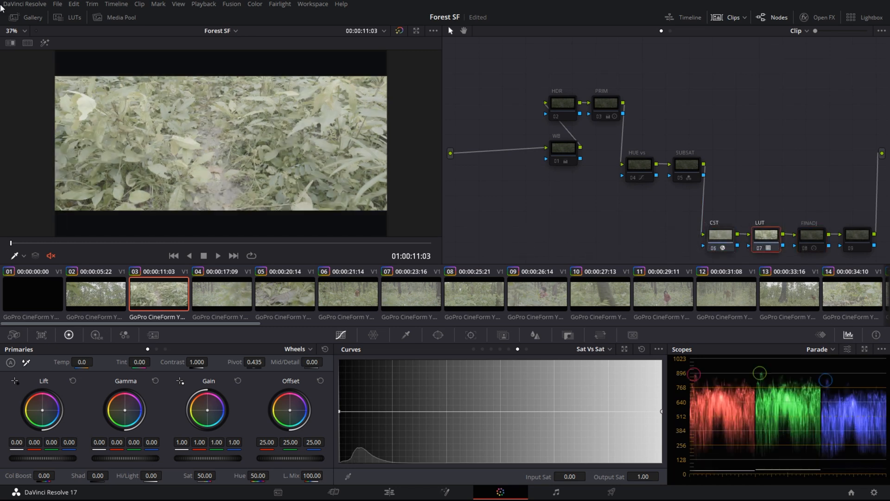
Browse the Film Looks LUTs, then bring up the Open FX effects library
{"action": "left_click", "coordinate": [69, 17]}
{"action": "scroll", "coordinate": [133, 139], "scroll_direction": "down", "scroll_amount": 1}
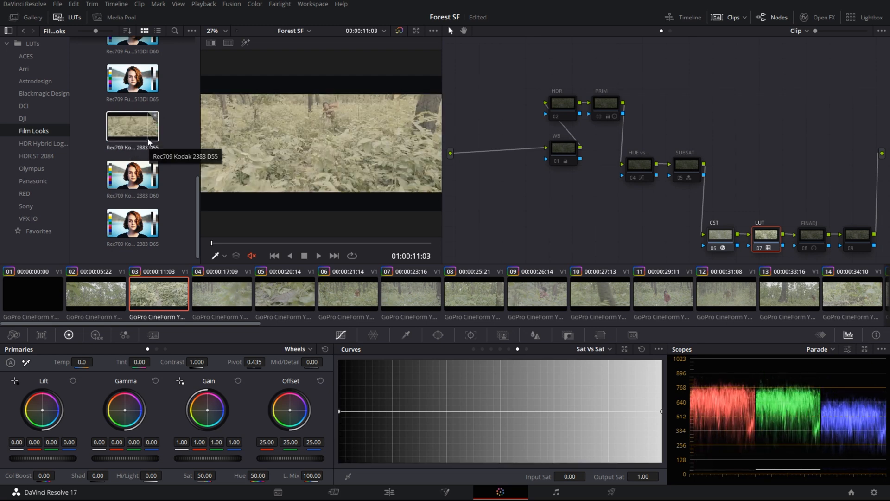
{"action": "left_click", "coordinate": [69, 17]}
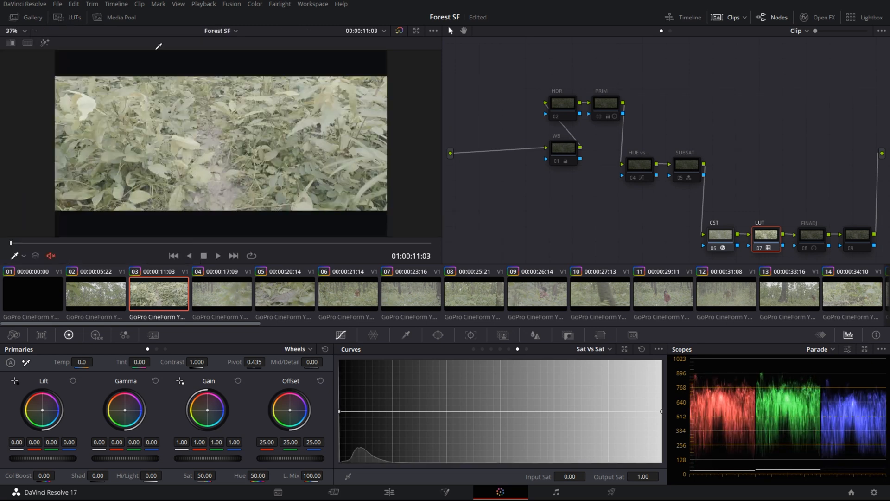
{"action": "left_click", "coordinate": [819, 17]}
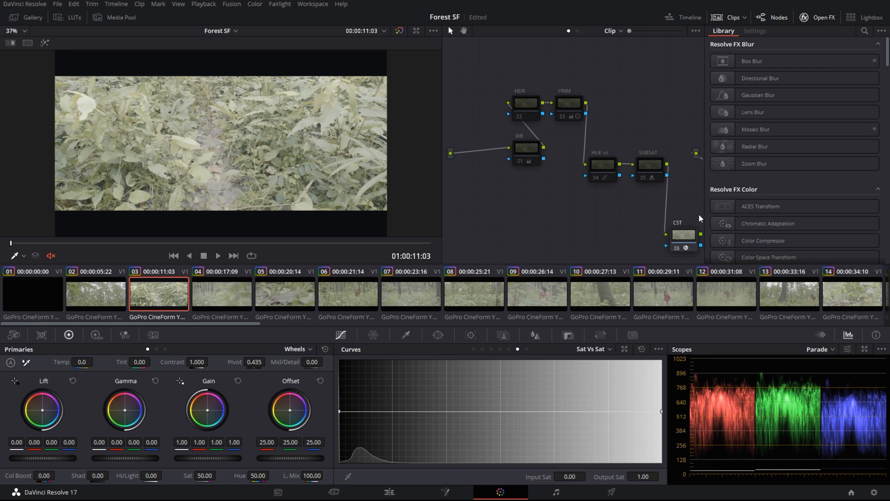
Review the CST node's Rec.709 to Cineon Film Log transform, then close the effects panel
{"action": "left_click", "coordinate": [680, 239]}
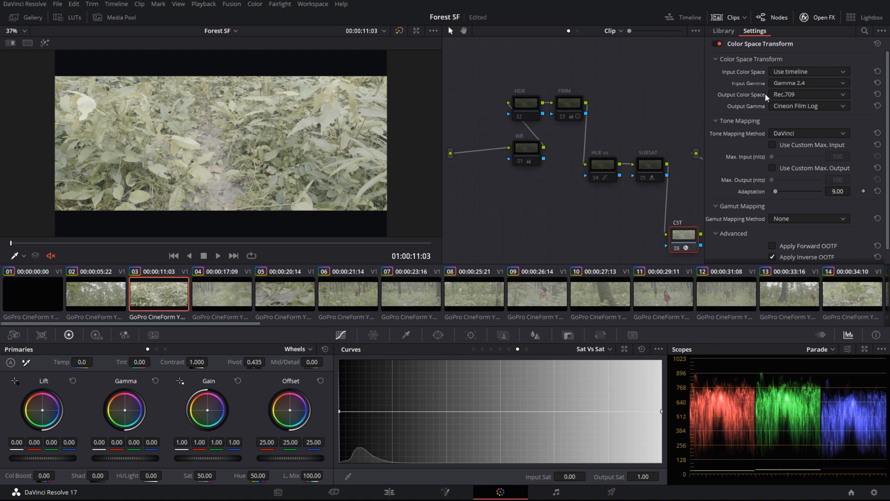
{"action": "left_click", "coordinate": [824, 14]}
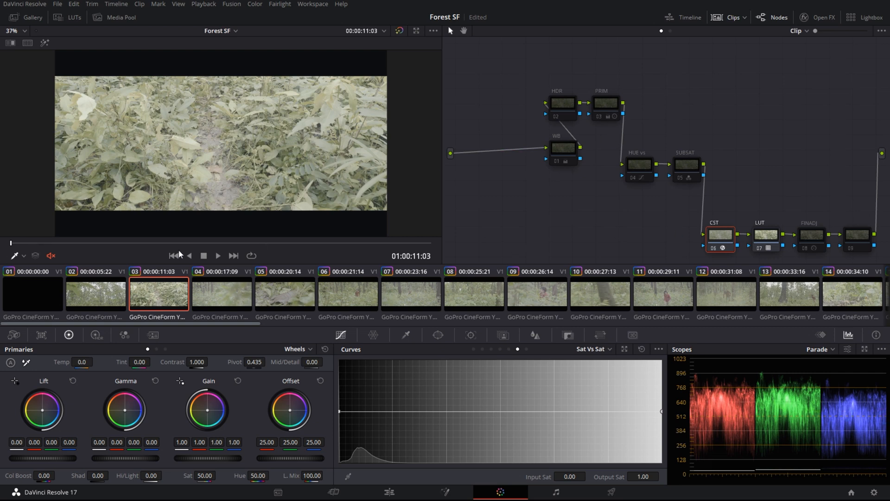
{"action": "left_click", "coordinate": [818, 15]}
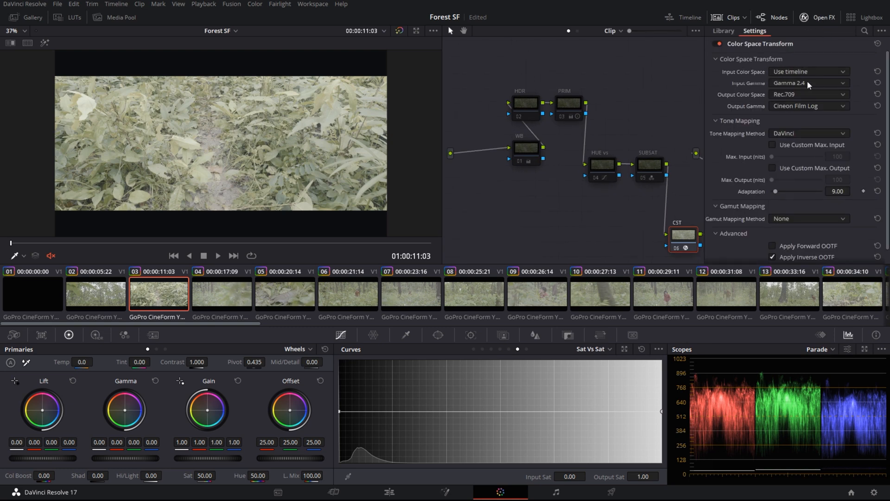
{"action": "left_click", "coordinate": [821, 17]}
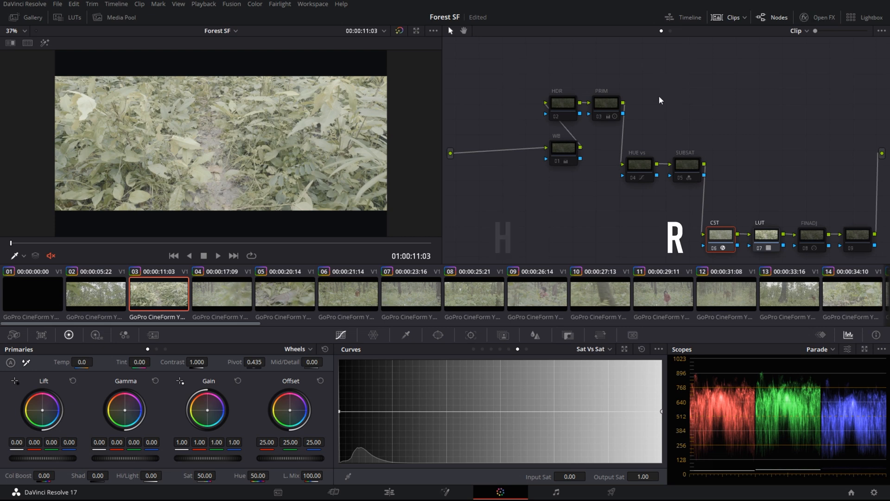
Toggle the PRIM node to compare, skim clip 03 and review it full screen
{"action": "left_click", "coordinate": [613, 111]}
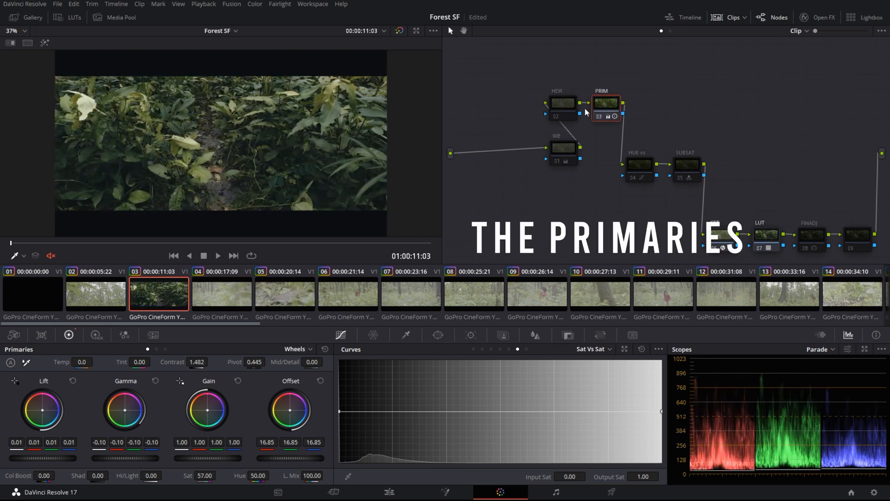
{"action": "key", "text": "ctrl+d"}
{"action": "key", "text": "ctrl+d"}
{"action": "left_click_drag", "start_coordinate": [44, 245], "coordinate": [344, 223]}
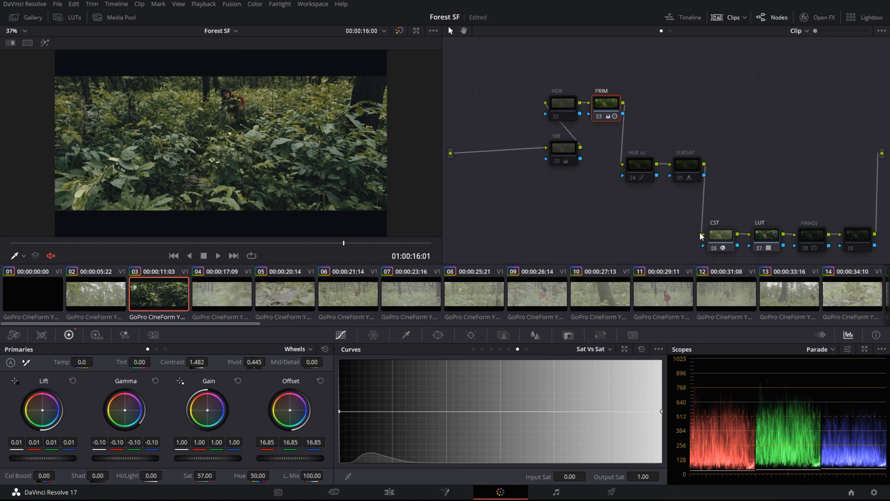
{"action": "left_click", "coordinate": [809, 234]}
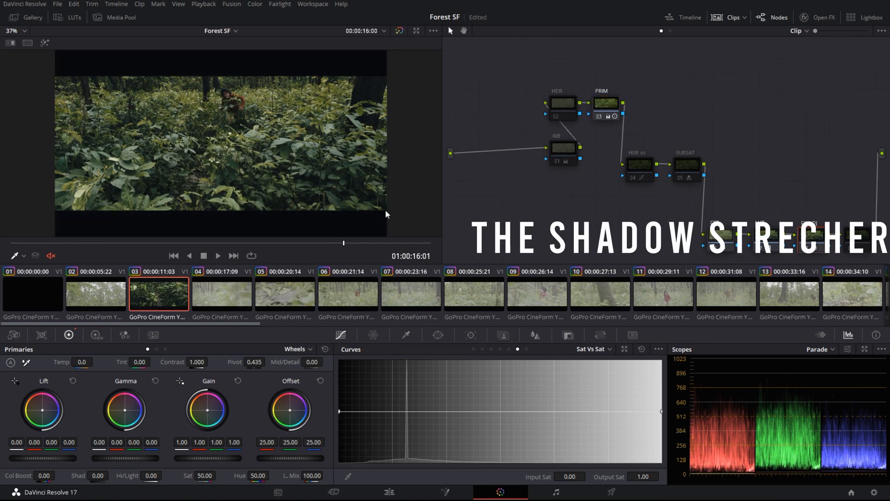
{"action": "key", "text": "ctrl+f"}
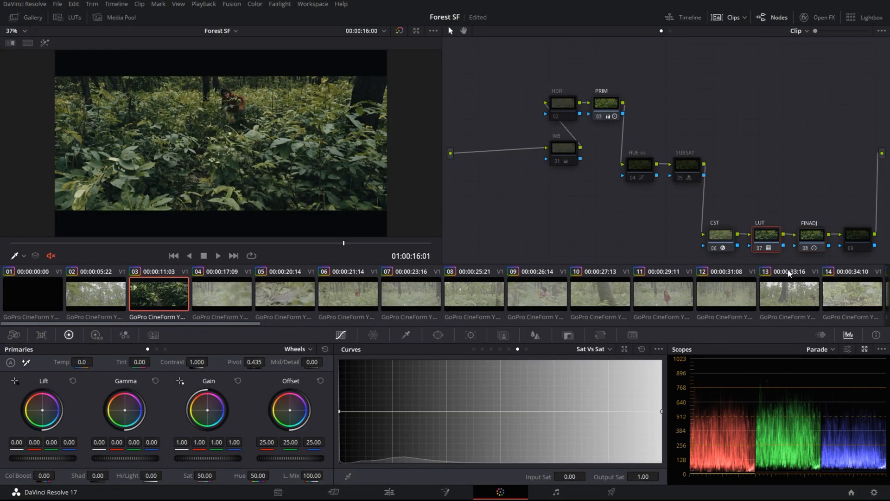
With scopes popped out, toggle the FINADJ node off and on to compare, then close the scopes window
{"action": "left_click", "coordinate": [864, 350]}
{"action": "left_click", "coordinate": [819, 238]}
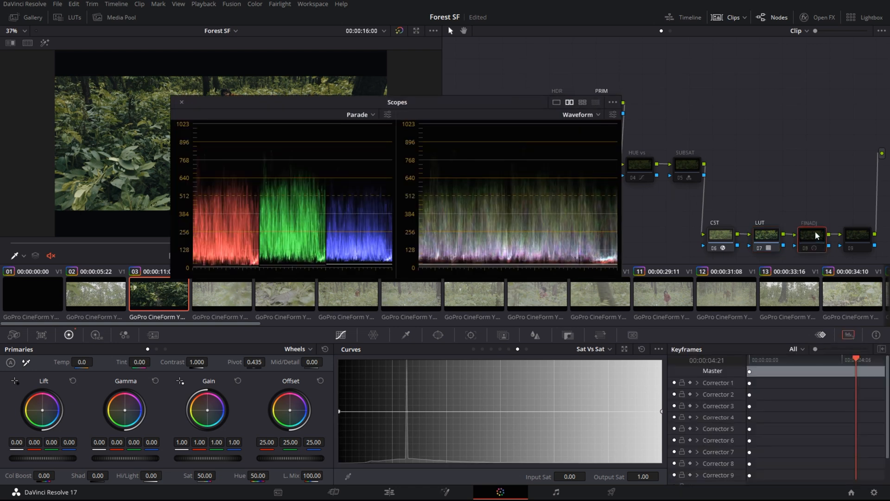
{"action": "key", "text": "ctrl+d"}
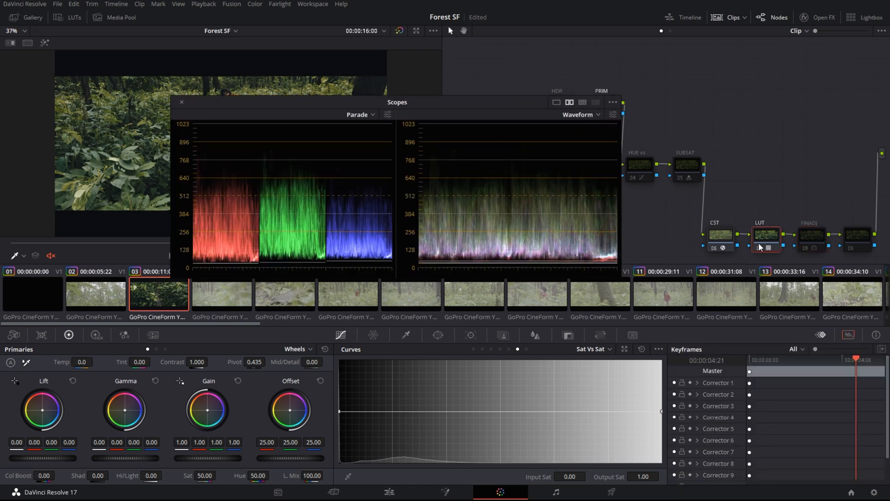
{"action": "key", "text": "ctrl+d"}
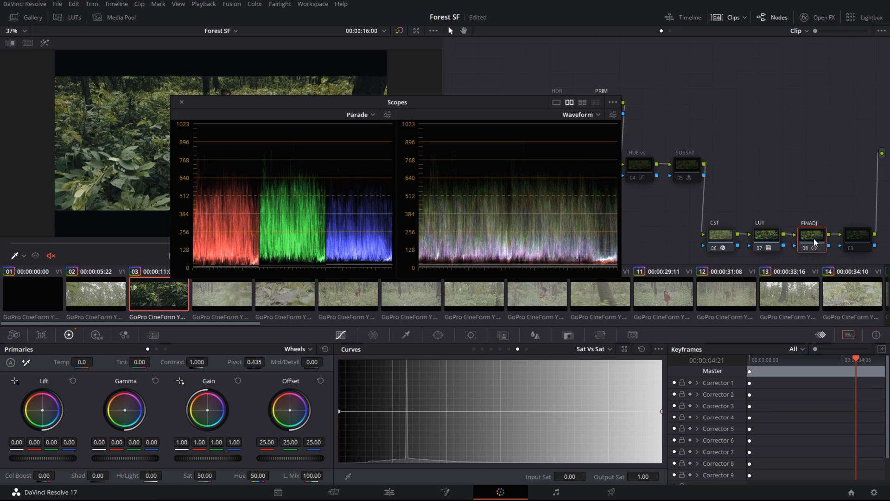
{"action": "key", "text": "ctrl+d"}
{"action": "key", "text": "ctrl+d"}
{"action": "left_click", "coordinate": [181, 102]}
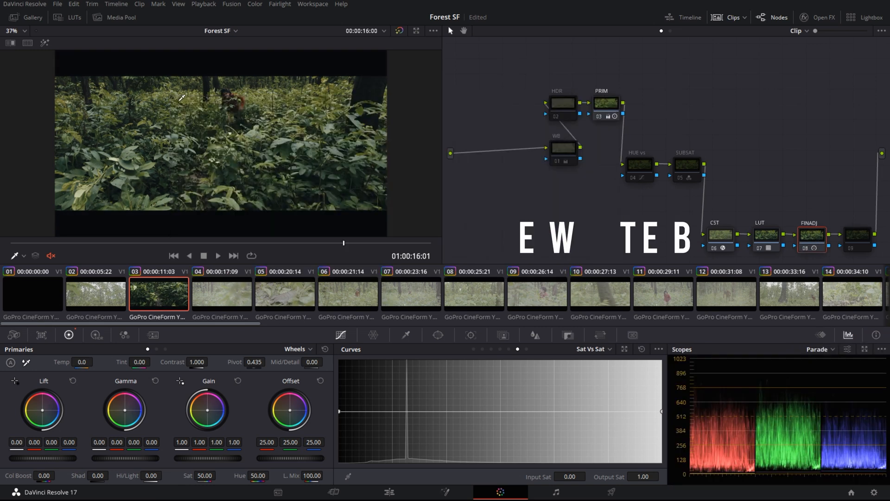
Enable clip 03's WB node (Temp 220, Tint -12) at the frame where the man runs in
{"action": "left_click", "coordinate": [562, 149]}
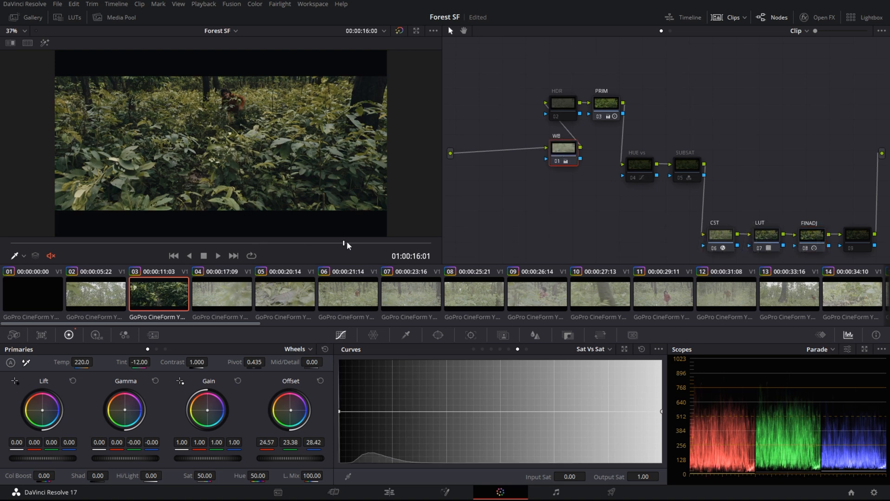
{"action": "left_click_drag", "start_coordinate": [344, 242], "coordinate": [409, 241]}
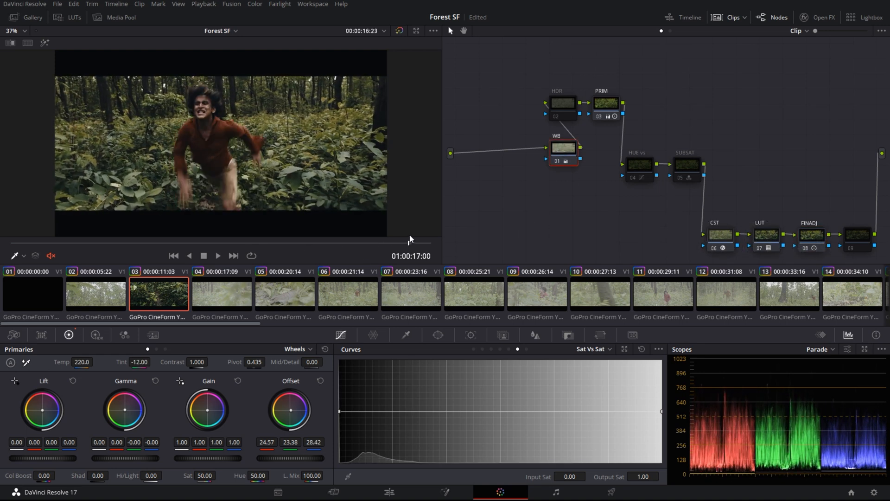
{"action": "left_click", "coordinate": [607, 103]}
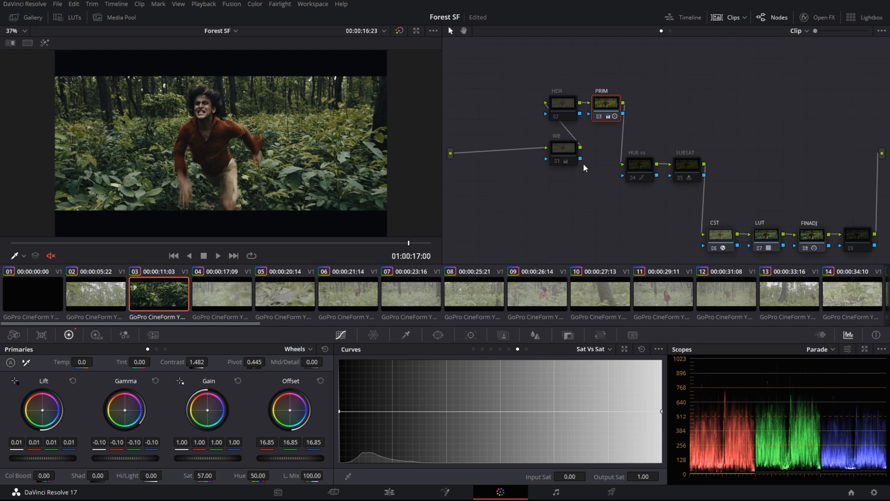
{"action": "left_click", "coordinate": [563, 153]}
{"action": "key", "text": "ctrl+d"}
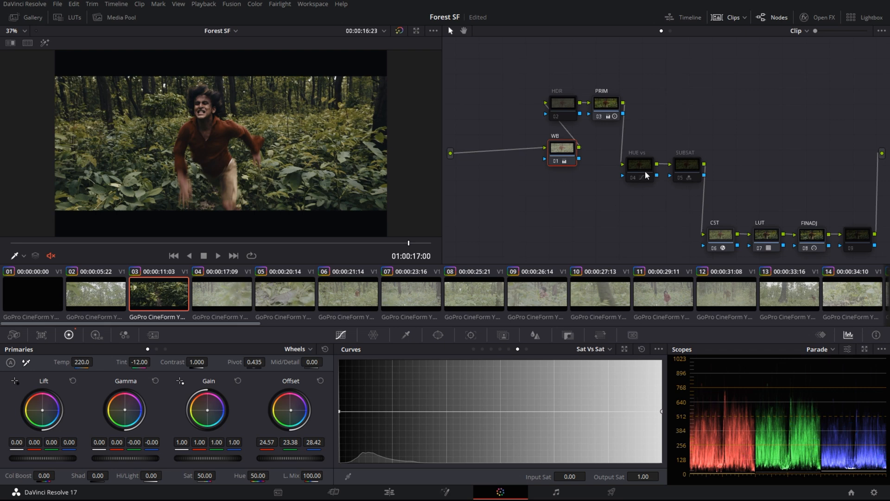
Check the HUE vs node's Hue vs Hue and Hue vs Sat curves (saturation 1.12 at hue 256)
{"action": "left_click", "coordinate": [636, 170]}
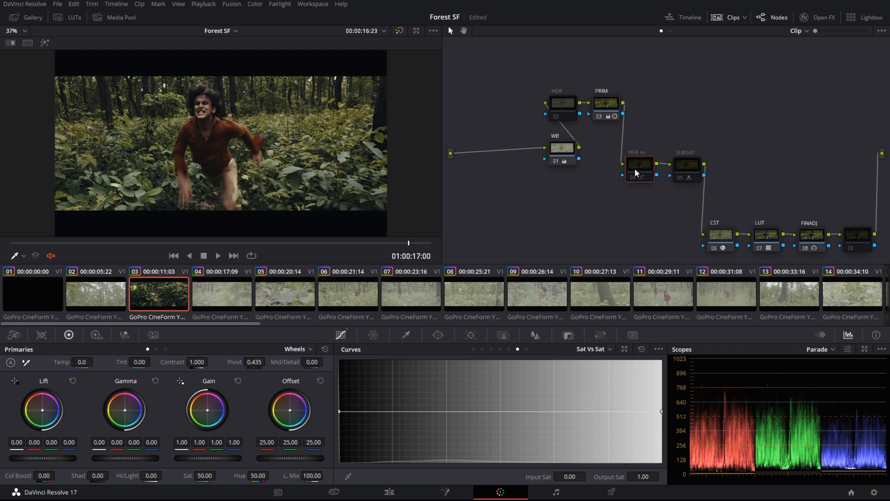
{"action": "left_click", "coordinate": [475, 348]}
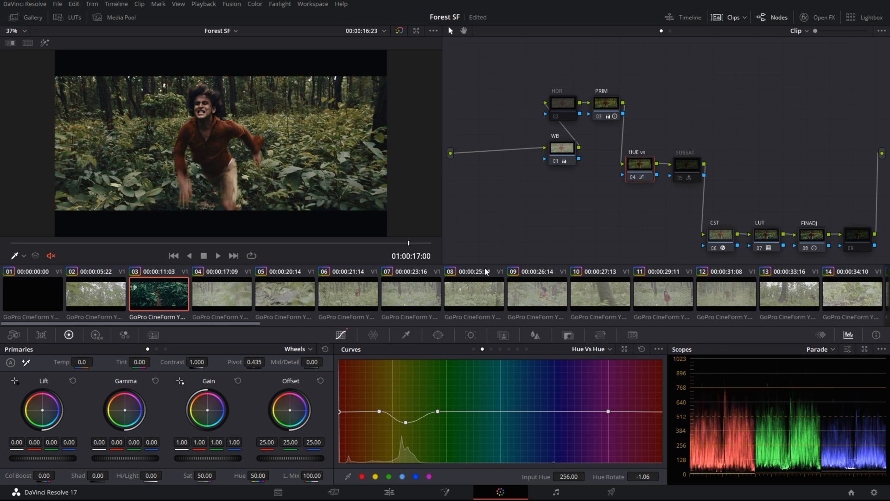
{"action": "left_click", "coordinate": [491, 350]}
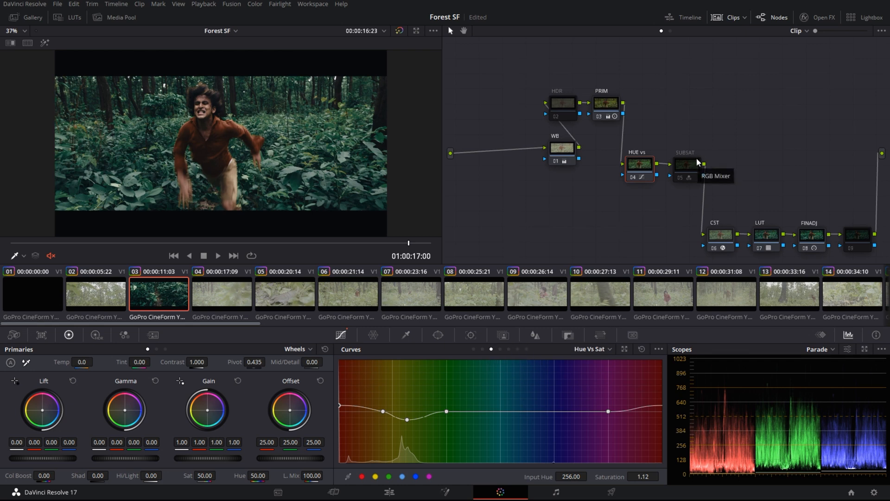
{"action": "left_click", "coordinate": [685, 173]}
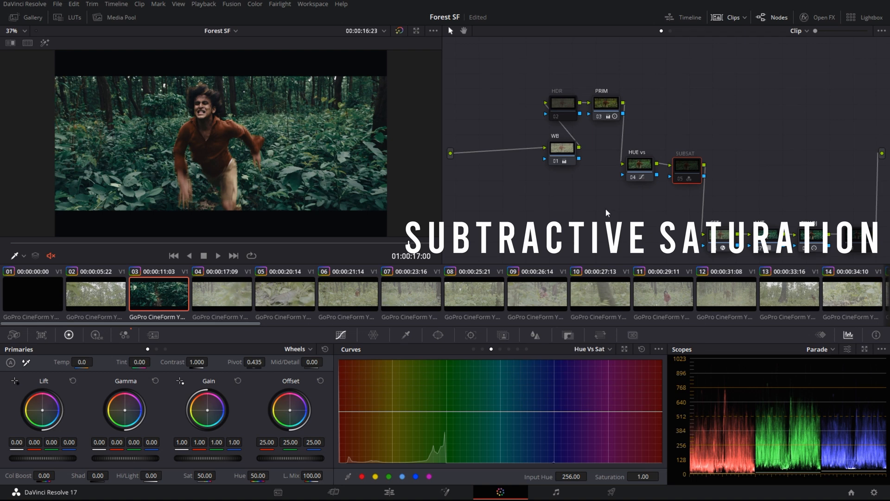
Show the SUBSAT node's RGB Mixer (green 1.15, blue −0.29) and toggle the node off and on to compare
{"action": "right_click", "coordinate": [686, 171]}
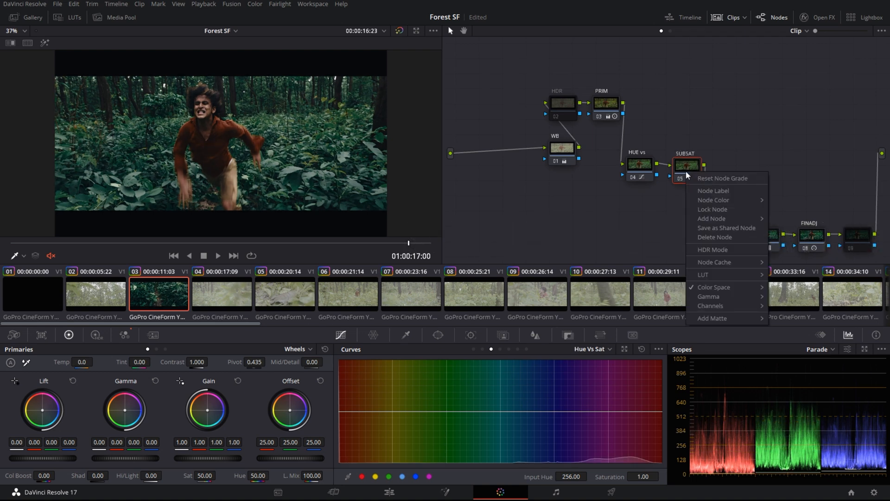
{"action": "mouse_move", "coordinate": [728, 287]}
{"action": "left_click", "coordinate": [124, 334]}
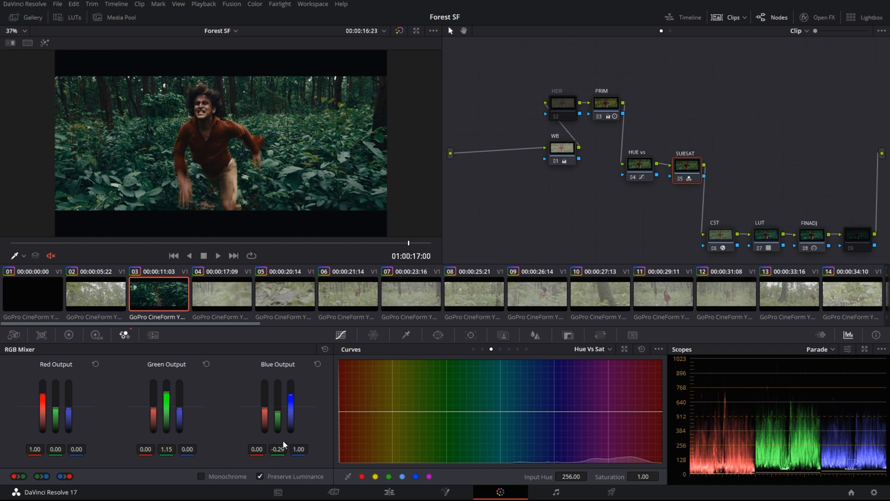
{"action": "key", "text": "ctrl+d"}
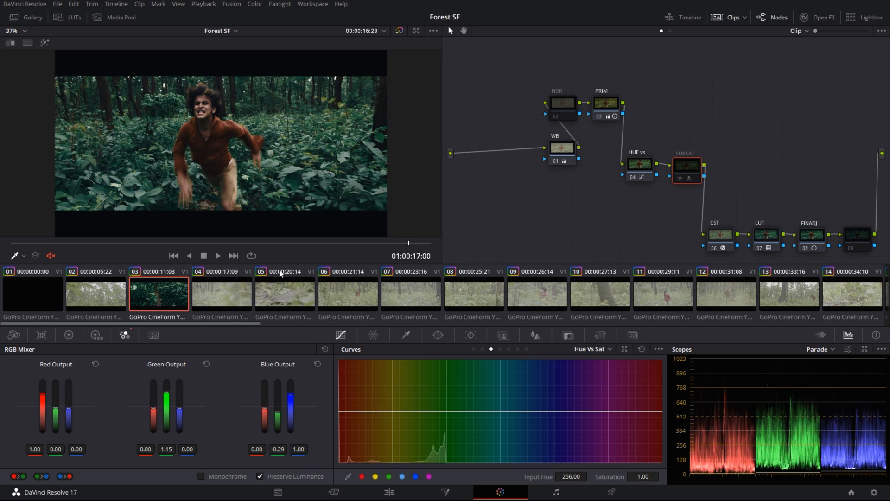
{"action": "key", "text": "ctrl+d"}
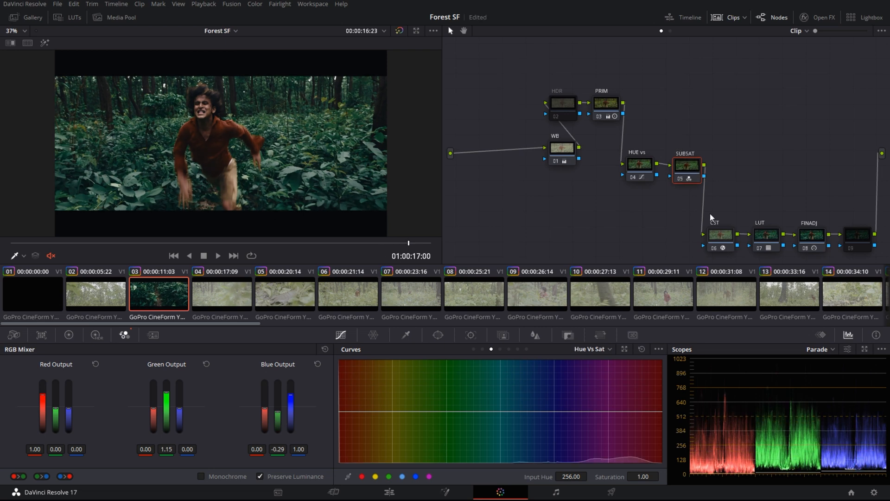
Select clip 04 and update all thumbnails so they show their grades
{"action": "left_click", "coordinate": [216, 296]}
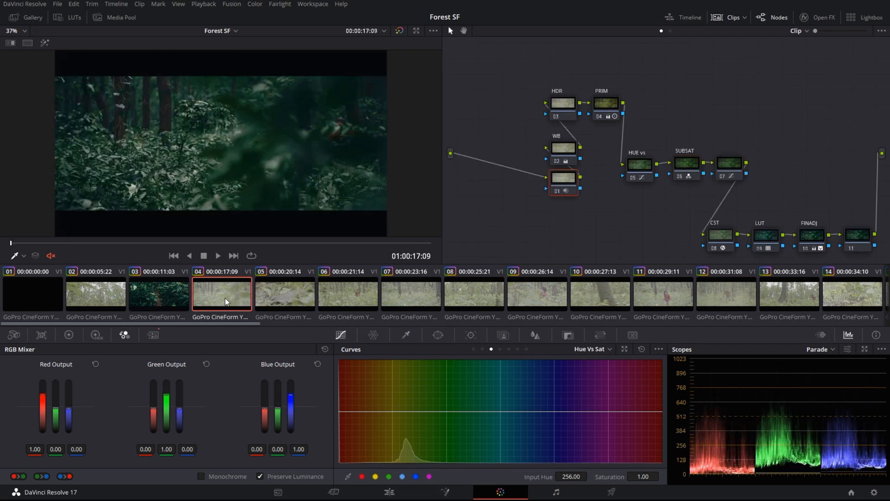
{"action": "right_click", "coordinate": [202, 307]}
{"action": "left_click", "coordinate": [257, 334]}
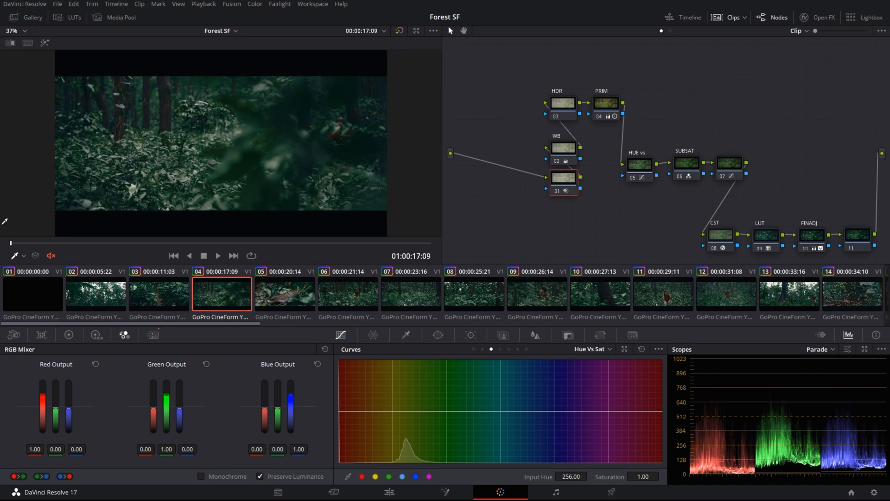
Scrub through clips 04, 05 and 03 to review their grades
{"action": "left_click_drag", "start_coordinate": [35, 243], "coordinate": [274, 245]}
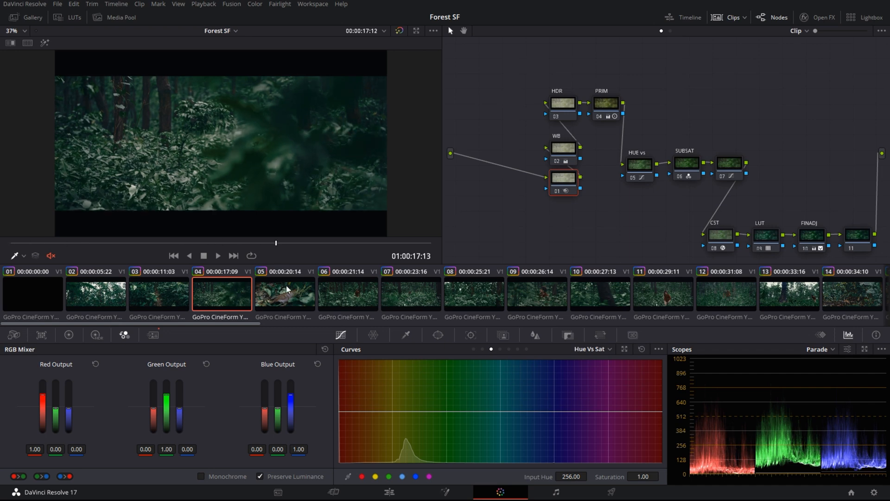
{"action": "left_click", "coordinate": [293, 295]}
{"action": "left_click_drag", "start_coordinate": [43, 245], "coordinate": [363, 235]}
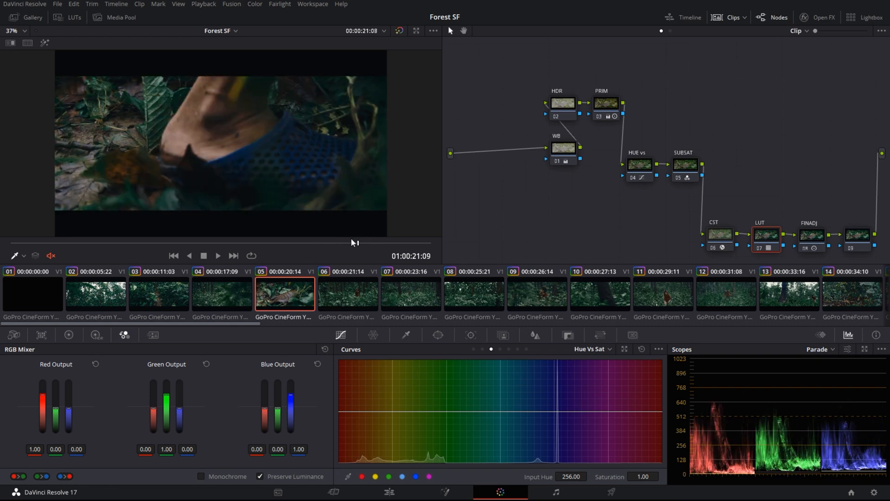
{"action": "left_click", "coordinate": [355, 297]}
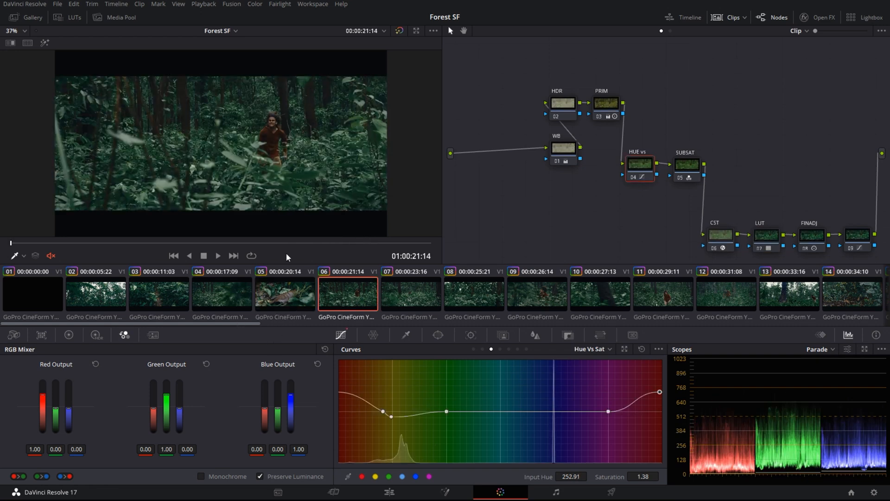
{"action": "left_click", "coordinate": [145, 290]}
{"action": "left_click_drag", "start_coordinate": [189, 241], "coordinate": [400, 242]}
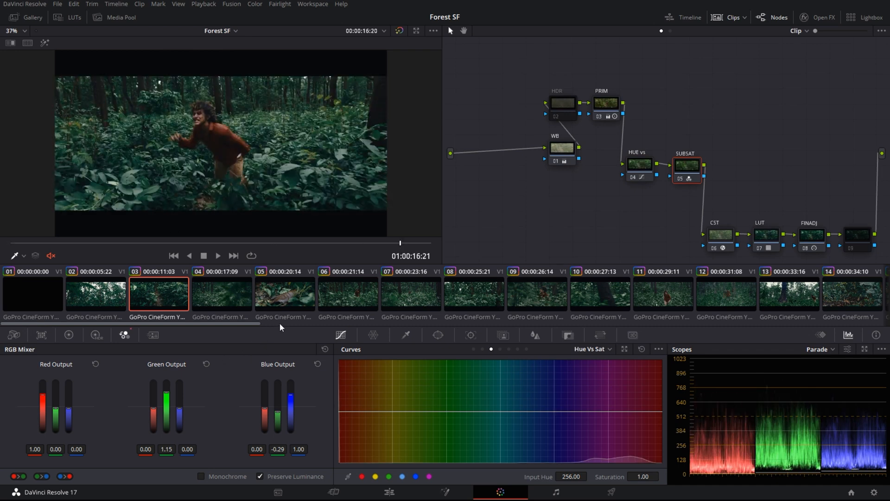
{"action": "key", "text": "Down"}
{"action": "key", "text": "Down"}
{"action": "key", "text": "Down"}
{"action": "key", "text": "Down"}
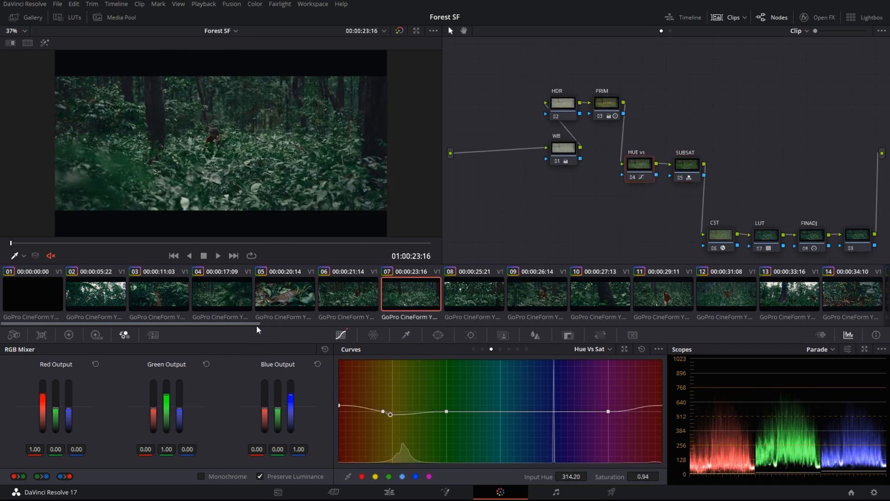
Move along the strip through clips 18 and 19 to the close-up portrait clip 20
{"action": "left_click_drag", "start_coordinate": [255, 325], "coordinate": [448, 316]}
{"action": "left_click", "coordinate": [457, 299]}
{"action": "left_click", "coordinate": [505, 297]}
{"action": "left_click", "coordinate": [567, 284]}
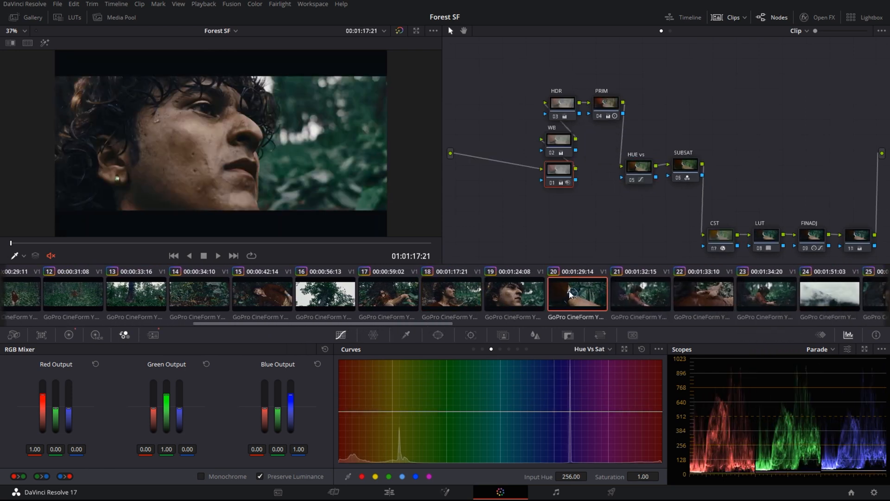
On clip 19, toggle node 03 and bypass the whole grade to compare
{"action": "left_click", "coordinate": [535, 288]}
{"action": "left_click", "coordinate": [600, 136]}
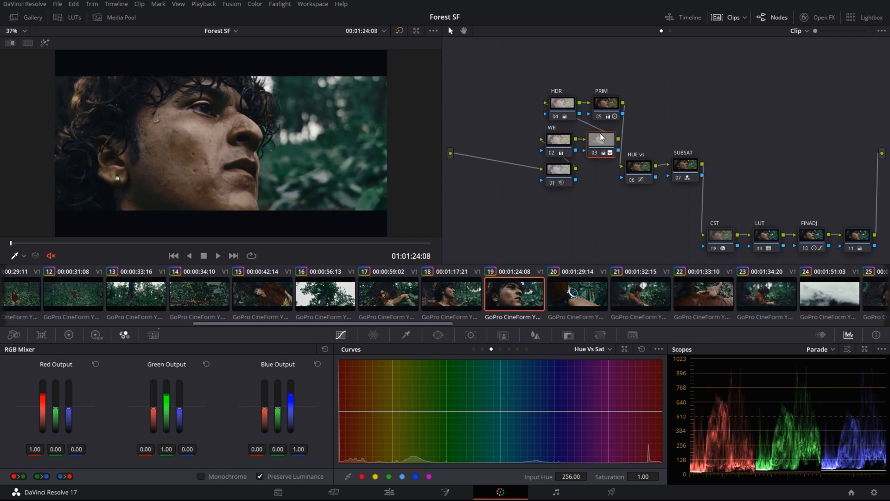
{"action": "key", "text": "ctrl+d"}
{"action": "key", "text": "ctrl+d"}
{"action": "key", "text": "ctrl+d"}
{"action": "key", "text": "ctrl+d"}
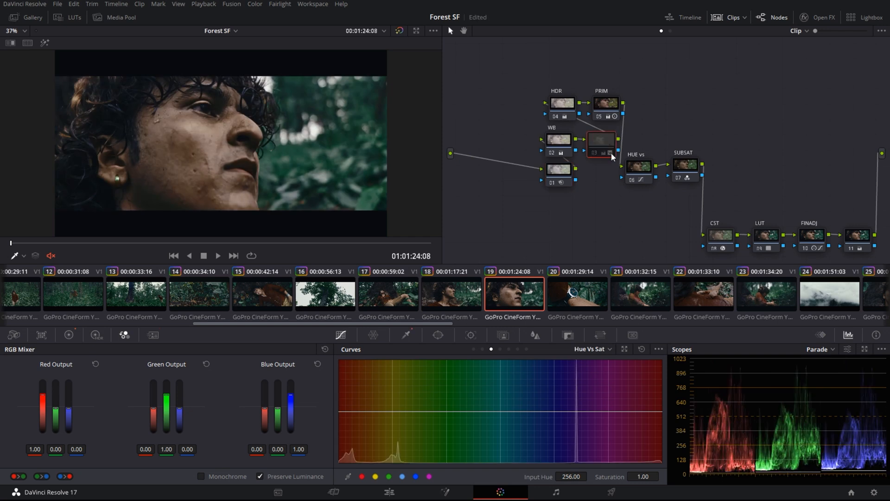
{"action": "key", "text": "ctrl+d"}
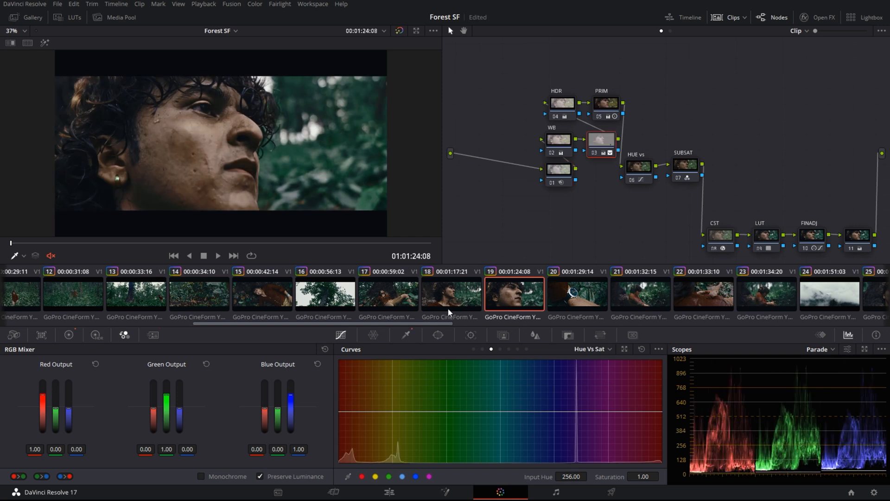
{"action": "key", "text": "alt+d"}
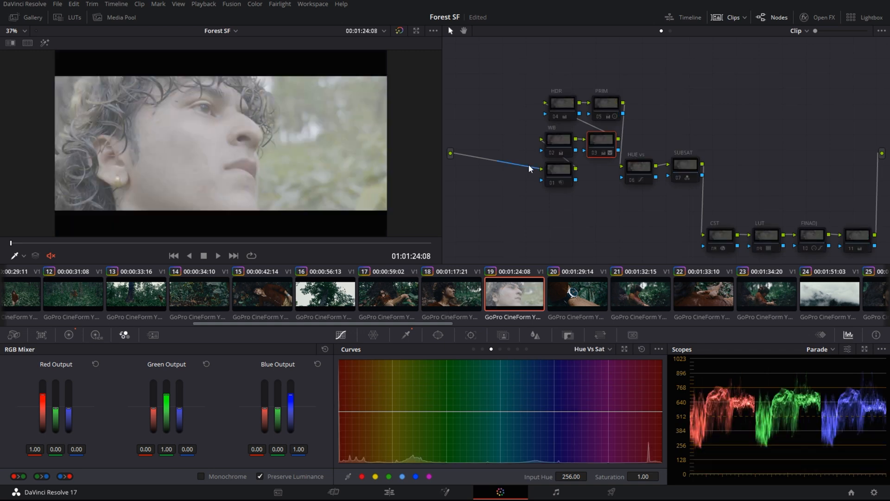
{"action": "key", "text": "alt+d"}
Show the HDR node's wheels (Dark −1.50, Shadow +1.00, Light −1.00) and fine-tune its contrast
{"action": "left_click", "coordinate": [563, 106]}
{"action": "key", "text": "ctrl+d"}
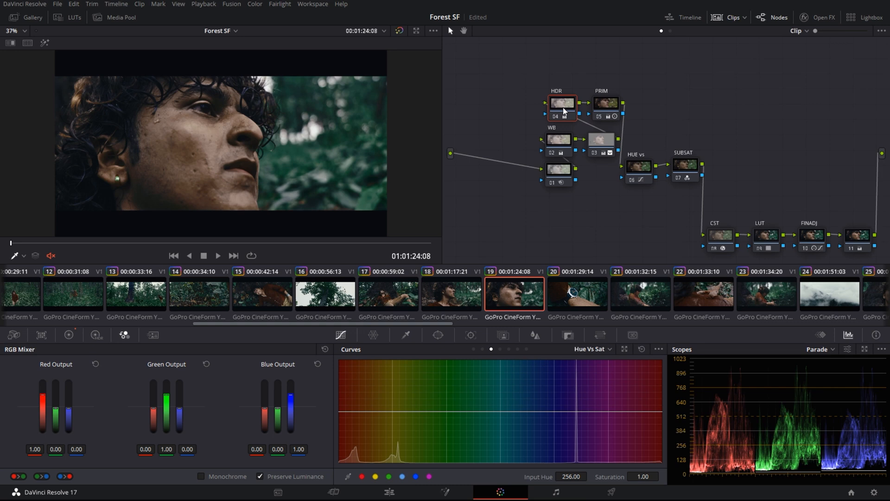
{"action": "left_click", "coordinate": [67, 339]}
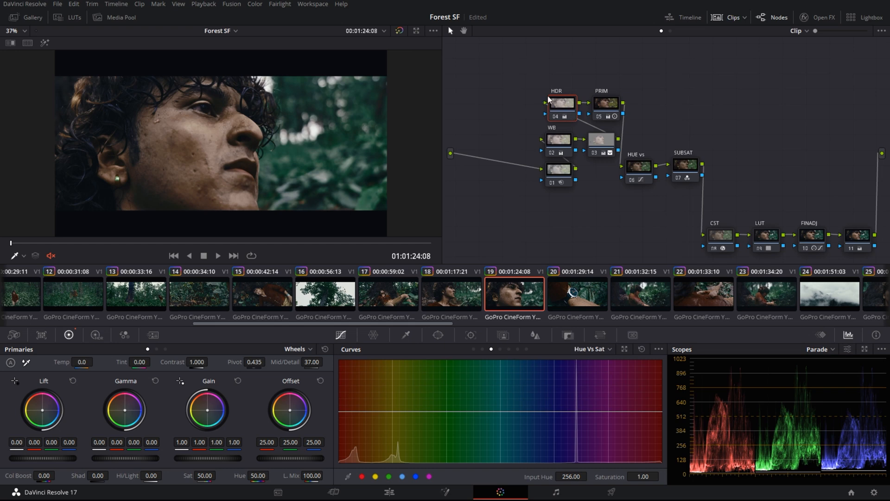
{"action": "left_click", "coordinate": [95, 334]}
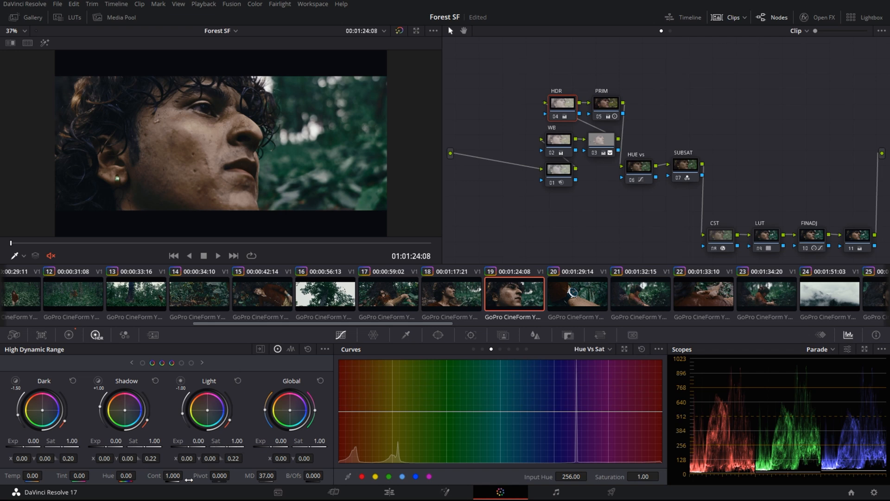
{"action": "left_click_drag", "start_coordinate": [186, 474], "coordinate": [182, 476]}
{"action": "left_click_drag", "start_coordinate": [430, 322], "coordinate": [485, 318]}
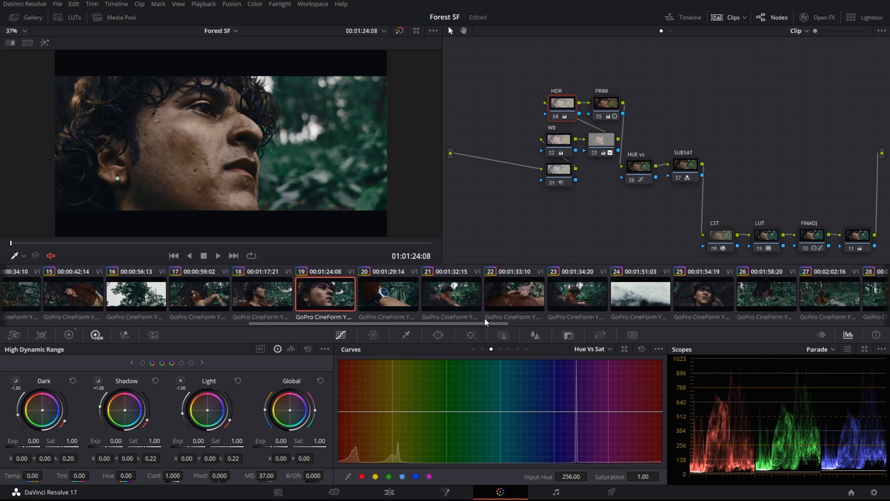
{"action": "left_click", "coordinate": [517, 293]}
Step through clips 22 and 23 to foggy clip 24, scrubbing it and bypassing its grade
{"action": "left_click", "coordinate": [586, 291]}
{"action": "left_click", "coordinate": [640, 293]}
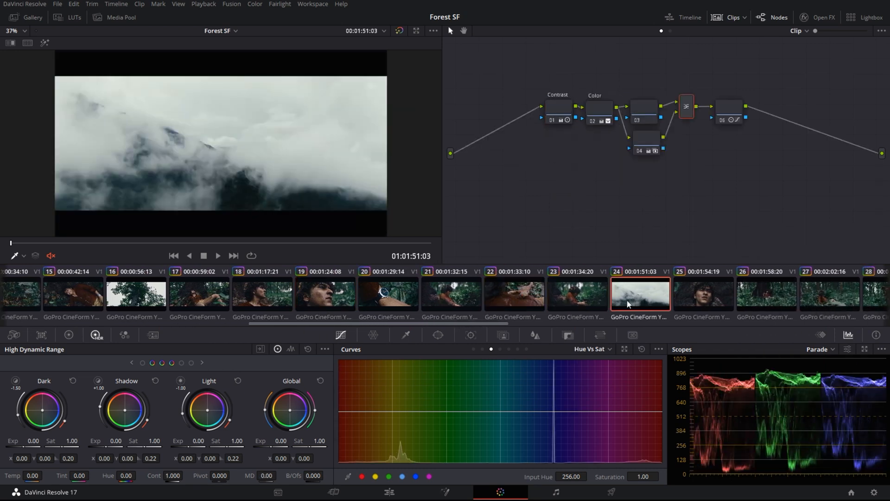
{"action": "left_click_drag", "start_coordinate": [102, 245], "coordinate": [422, 251]}
{"action": "key", "text": "shift+d"}
{"action": "key", "text": "shift+d"}
{"action": "key", "text": "shift+d"}
{"action": "key", "text": "shift+d"}
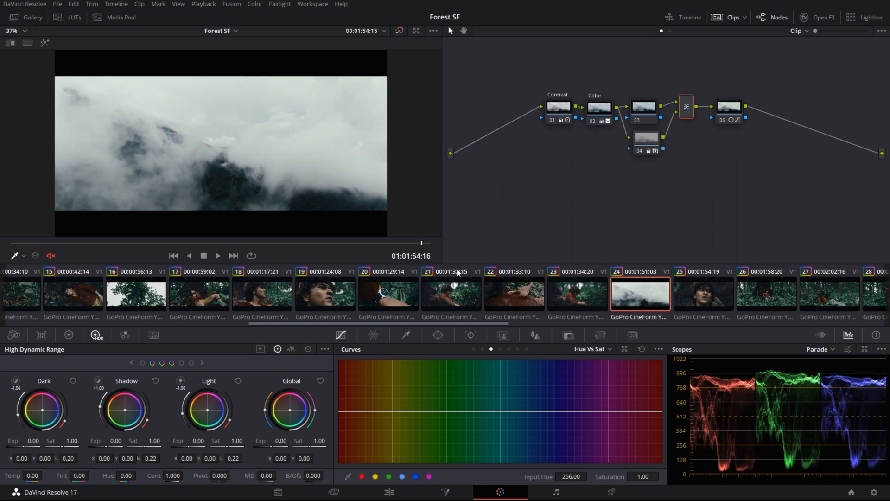
{"action": "left_click_drag", "start_coordinate": [464, 324], "coordinate": [510, 324]}
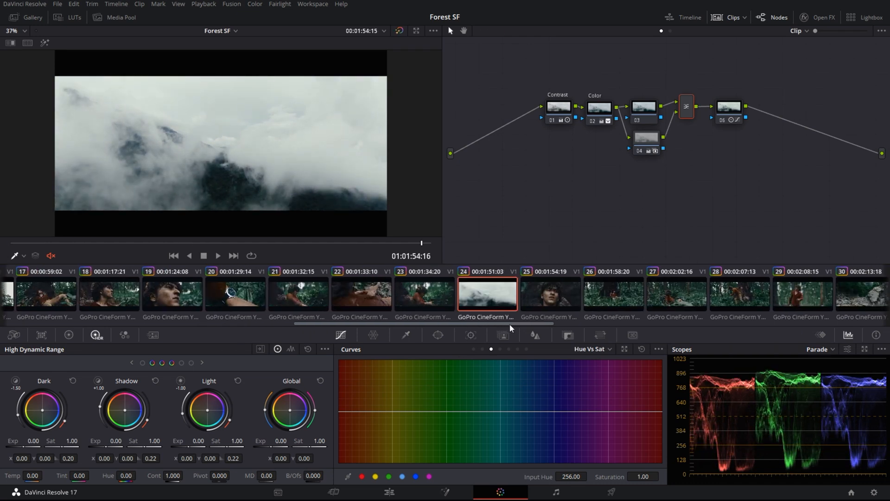
Review clips 25 and 29, then load and scrub the rocky slope clip 30
{"action": "left_click", "coordinate": [551, 295]}
{"action": "left_click_drag", "start_coordinate": [117, 245], "coordinate": [339, 245]}
{"action": "left_click_drag", "start_coordinate": [540, 324], "coordinate": [580, 324]}
{"action": "left_click", "coordinate": [613, 290]}
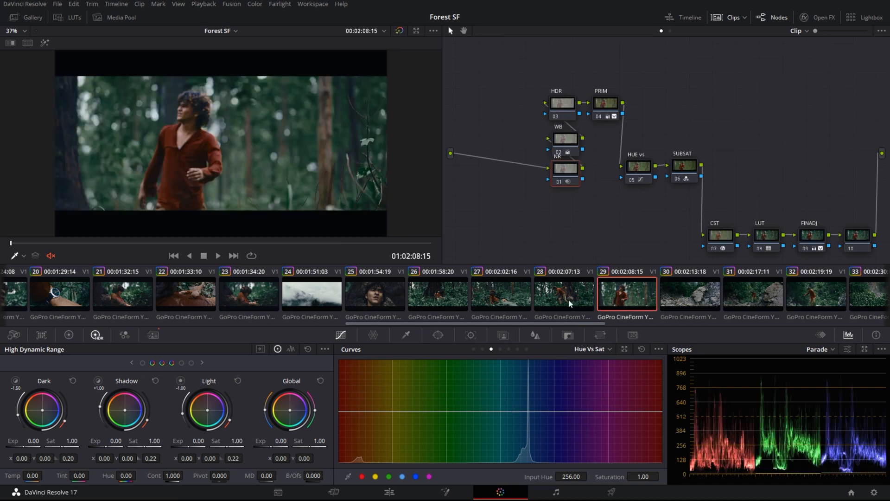
{"action": "left_click_drag", "start_coordinate": [104, 244], "coordinate": [373, 242]}
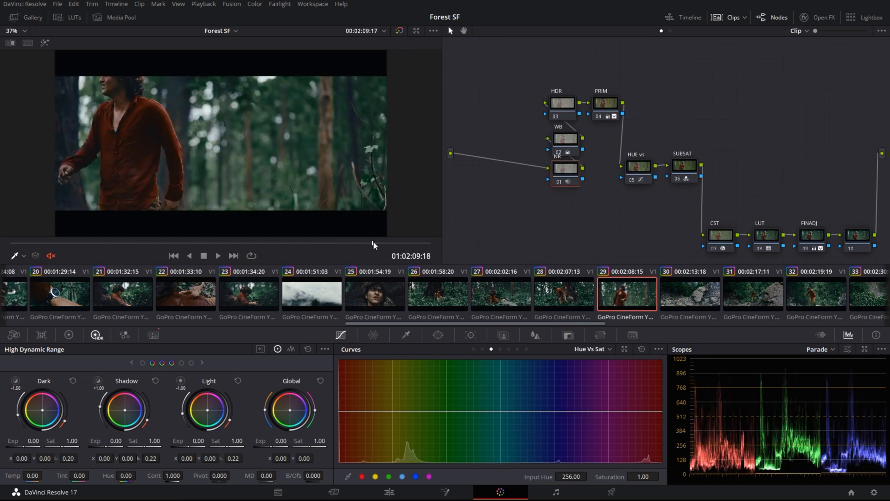
{"action": "left_click", "coordinate": [669, 307]}
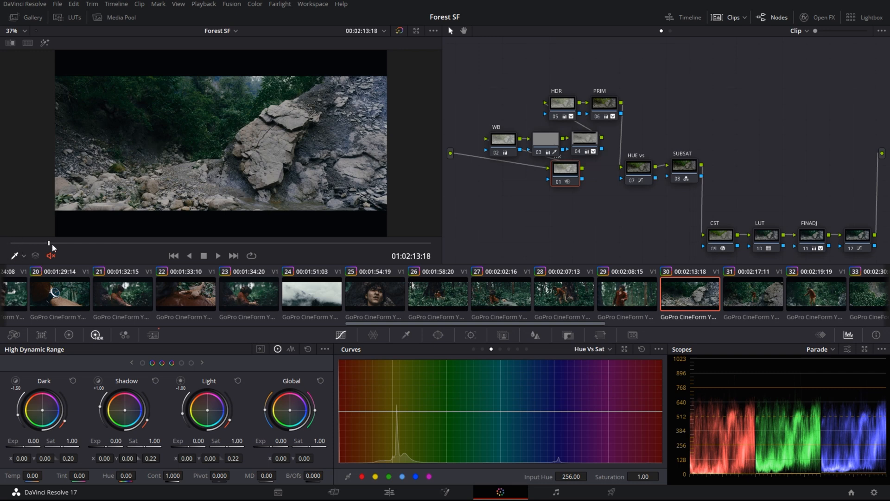
{"action": "left_click_drag", "start_coordinate": [116, 247], "coordinate": [364, 244]}
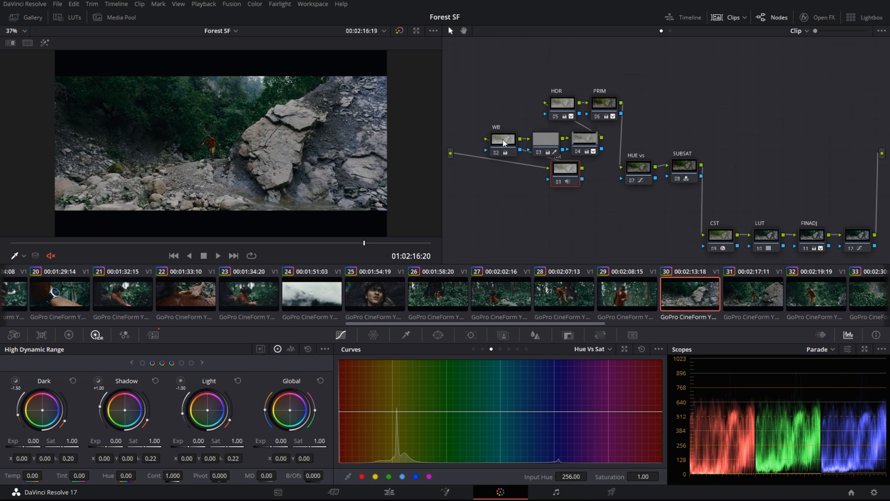
Bypass all of clip 30's nodes, move NR lower, and re-enable LUT, CST, PRIM and HDR
{"action": "key", "text": "alt+d"}
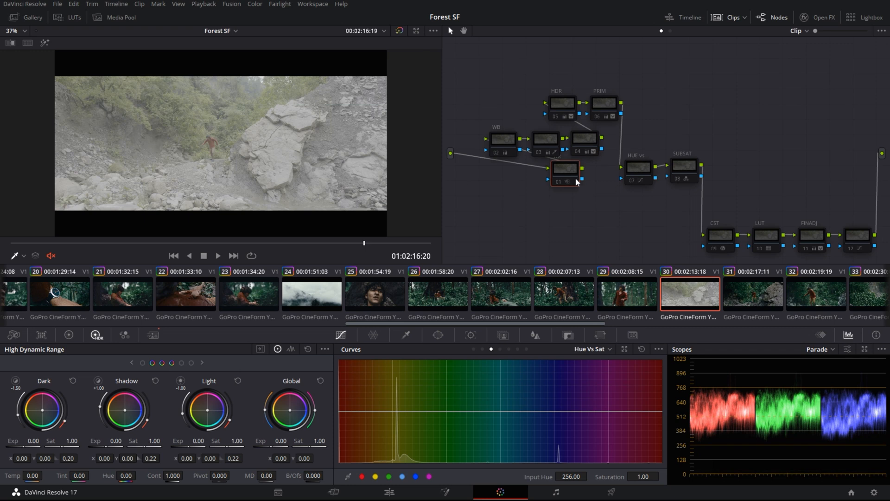
{"action": "left_click_drag", "start_coordinate": [575, 178], "coordinate": [497, 227]}
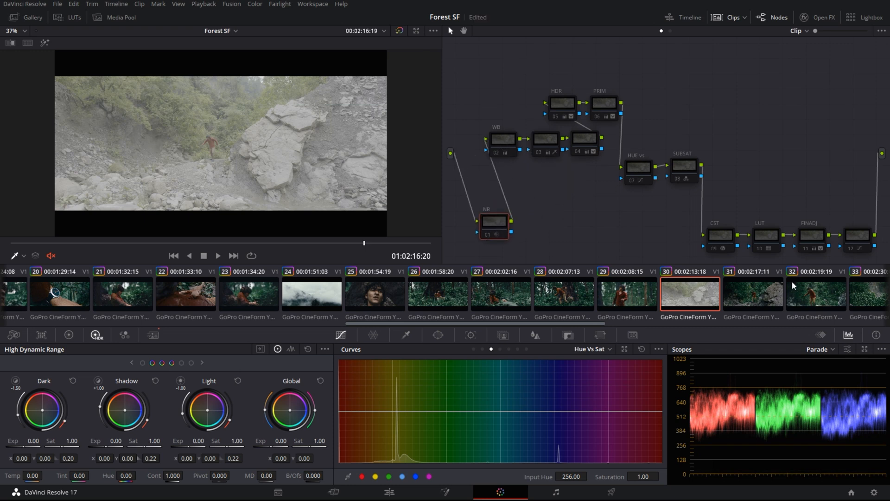
{"action": "left_click", "coordinate": [857, 243]}
{"action": "left_click", "coordinate": [774, 235]}
{"action": "key", "text": "ctrl+d"}
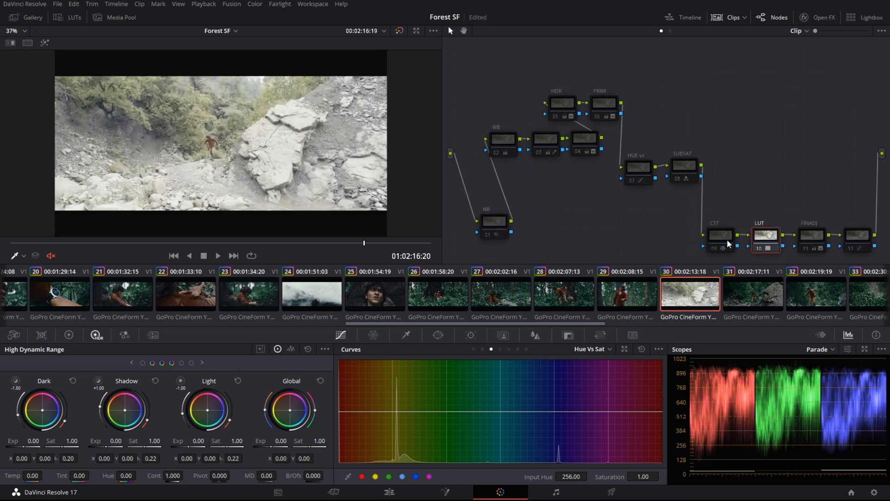
{"action": "left_click", "coordinate": [727, 239]}
{"action": "key", "text": "ctrl+d"}
{"action": "left_click", "coordinate": [606, 109]}
{"action": "key", "text": "ctrl+d"}
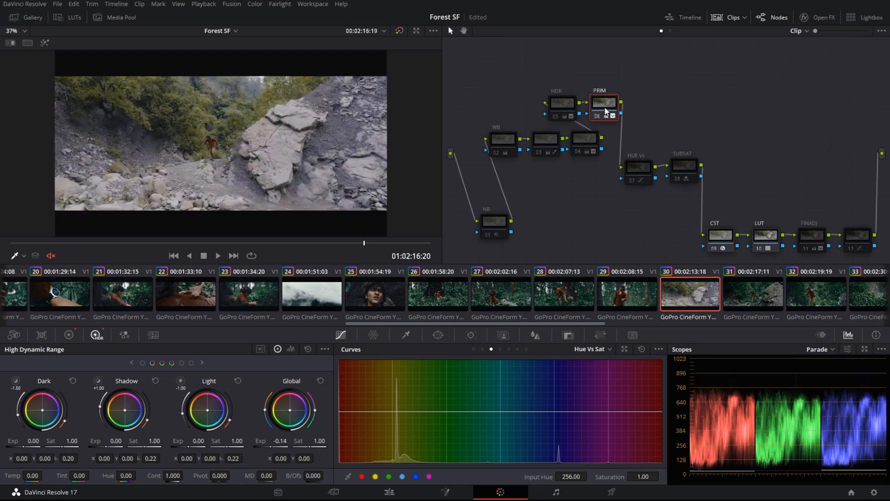
{"action": "left_click", "coordinate": [560, 105]}
{"action": "key", "text": "ctrl+d"}
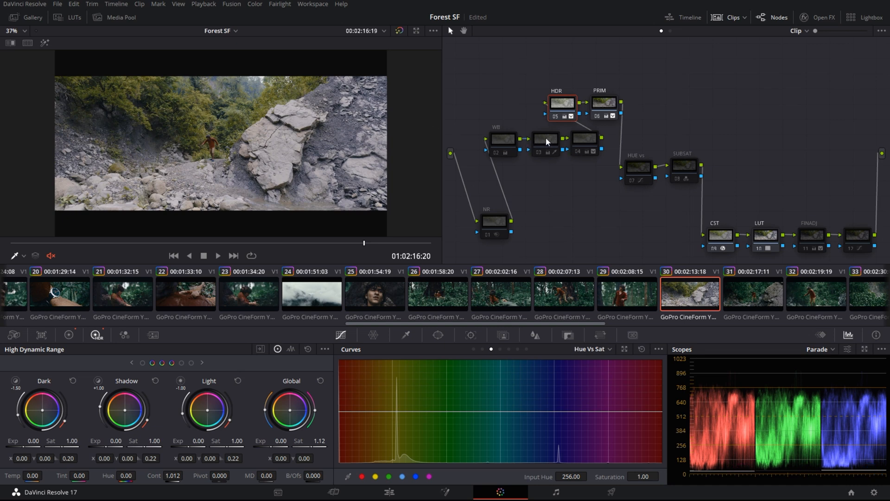
Inspect the rock up close, then toggle HUE vs, SUBSAT, node 03 and node 04 to compare
{"action": "left_click", "coordinate": [504, 139]}
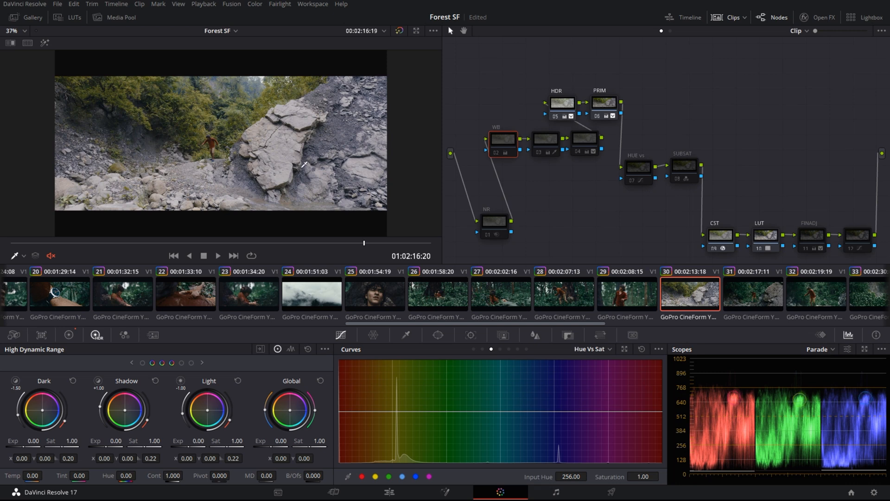
{"action": "scroll", "coordinate": [297, 153], "scroll_direction": "up", "scroll_amount": 2}
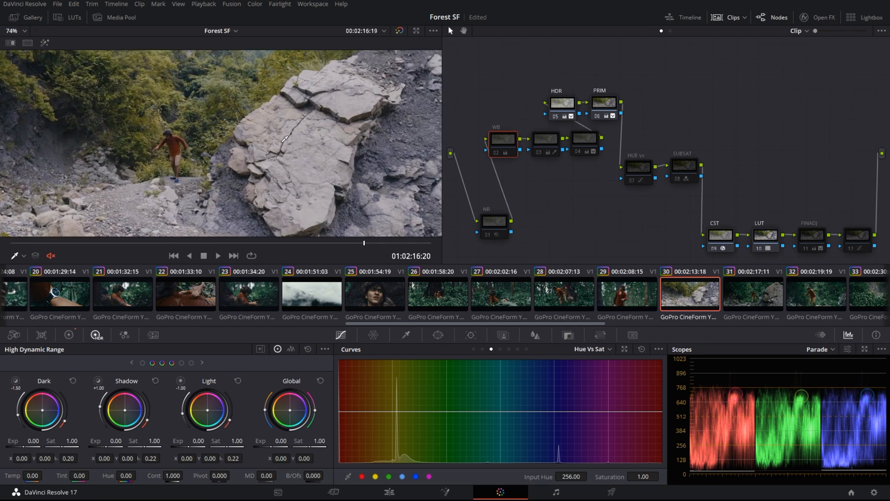
{"action": "left_click_drag", "start_coordinate": [285, 139], "coordinate": [244, 141]}
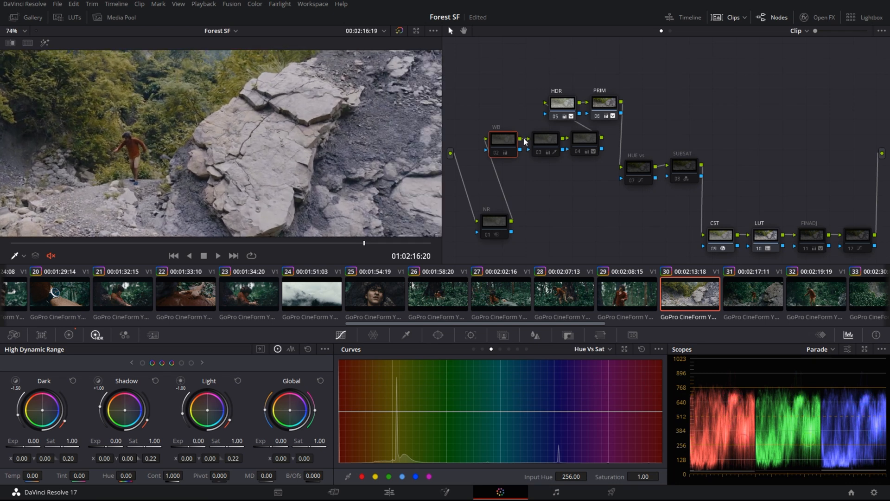
{"action": "key", "text": "shift+z"}
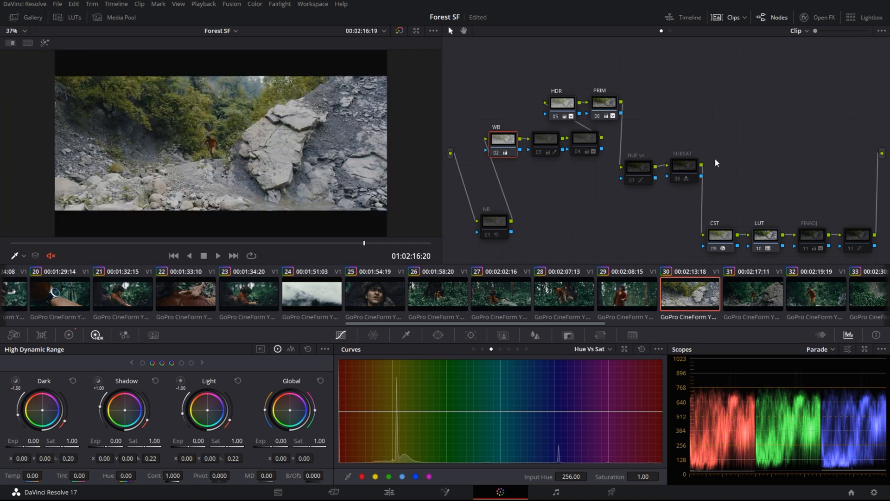
{"action": "left_click", "coordinate": [649, 176]}
{"action": "key", "text": "ctrl+d"}
{"action": "key", "text": "ctrl+d"}
{"action": "key", "text": "ctrl+d"}
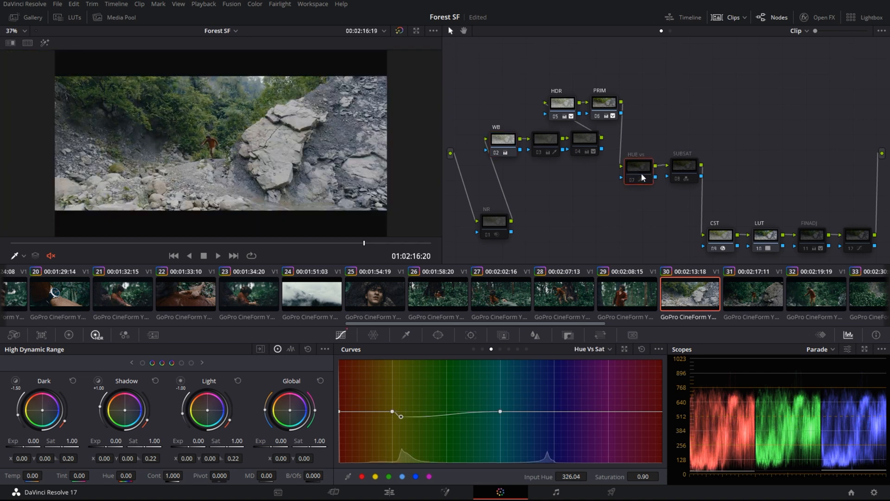
{"action": "left_click", "coordinate": [682, 169]}
{"action": "key", "text": "ctrl+d"}
{"action": "key", "text": "ctrl+d"}
{"action": "key", "text": "ctrl+d"}
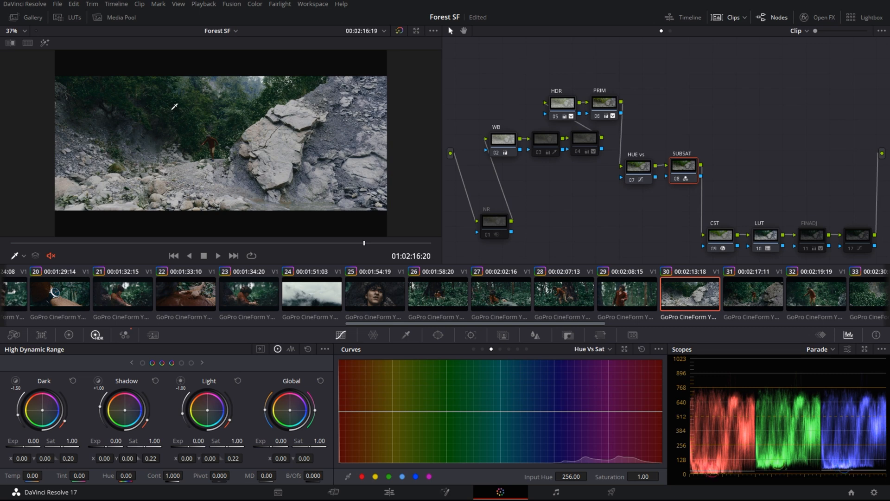
{"action": "left_click", "coordinate": [545, 146]}
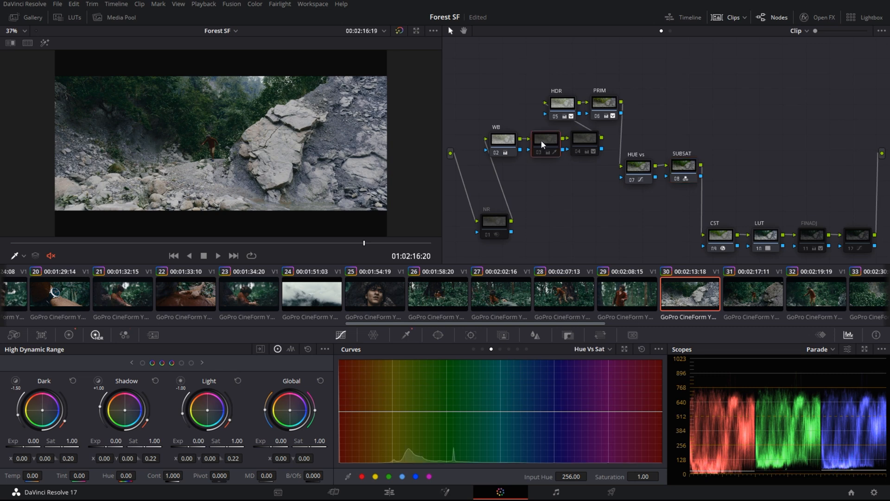
{"action": "key", "text": "ctrl+d"}
{"action": "key", "text": "ctrl+d"}
{"action": "key", "text": "ctrl+d"}
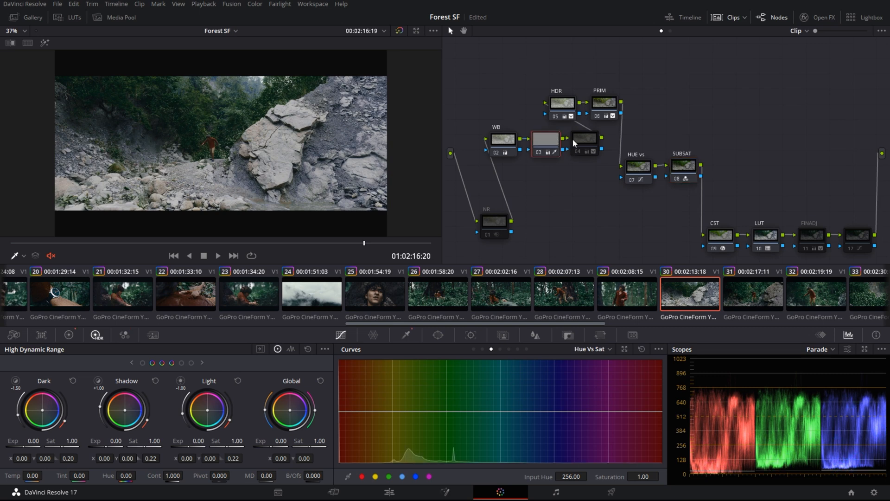
{"action": "left_click", "coordinate": [574, 143]}
{"action": "key", "text": "ctrl+d"}
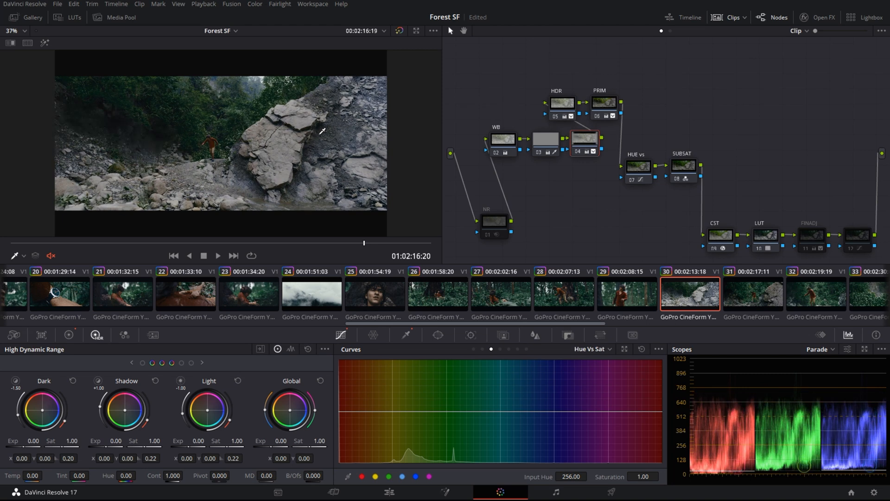
{"action": "key", "text": "ctrl+d"}
{"action": "key", "text": "ctrl+d"}
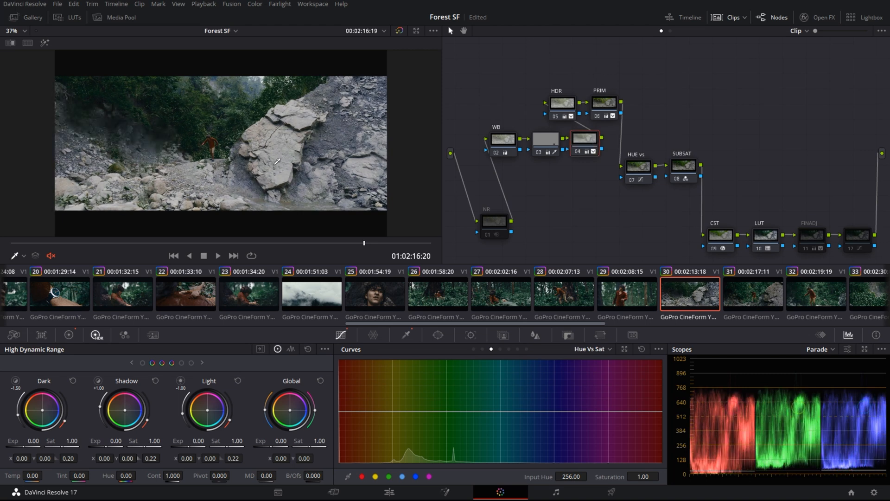
Check node 12's Hue Vs Lum, Lum Vs Sat and Sat Vs Sat curves, then load clip 31
{"action": "left_click_drag", "start_coordinate": [379, 243], "coordinate": [355, 239]}
{"action": "left_click", "coordinate": [813, 236]}
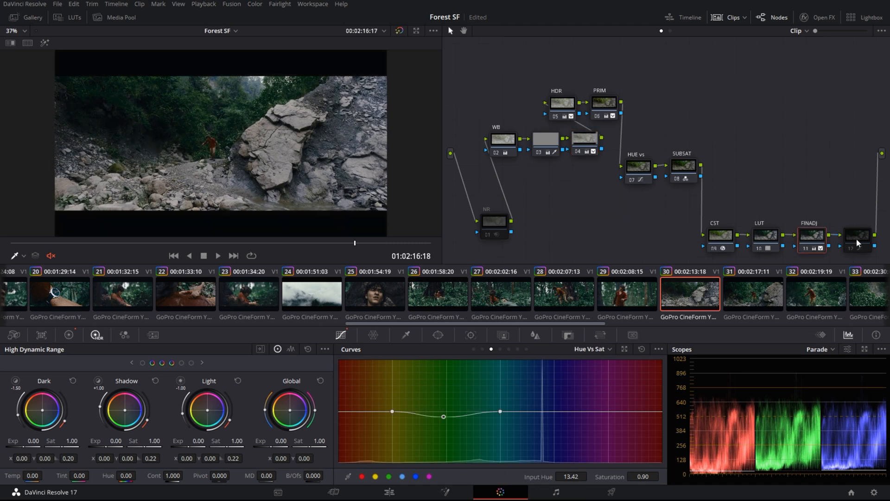
{"action": "left_click", "coordinate": [857, 237]}
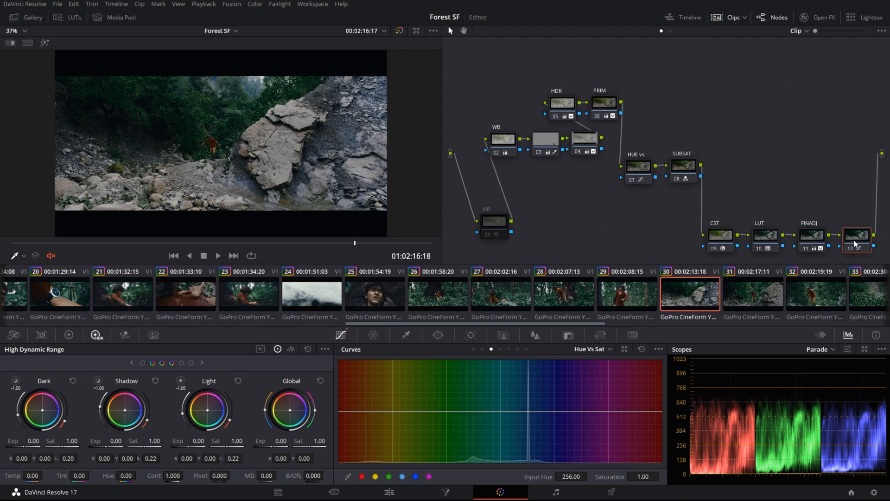
{"action": "left_click", "coordinate": [501, 350]}
{"action": "left_click", "coordinate": [510, 350]}
{"action": "left_click", "coordinate": [519, 350]}
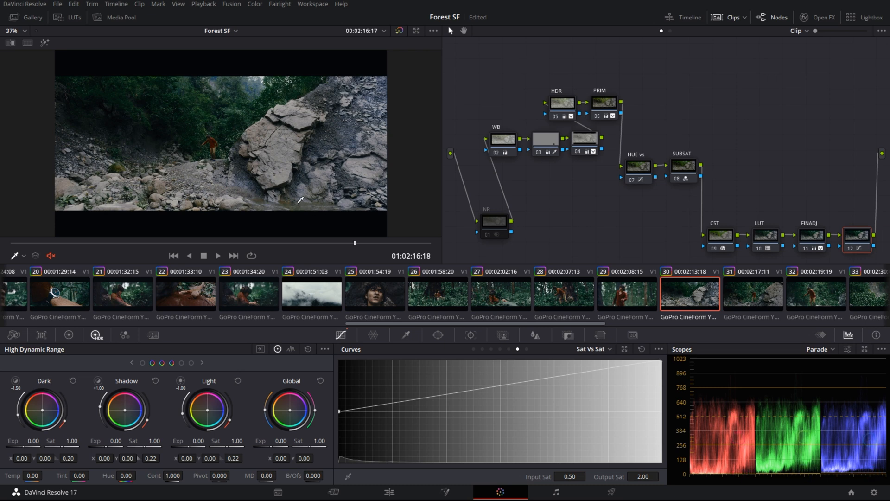
{"action": "scroll", "coordinate": [200, 146], "scroll_direction": "up", "scroll_amount": 4}
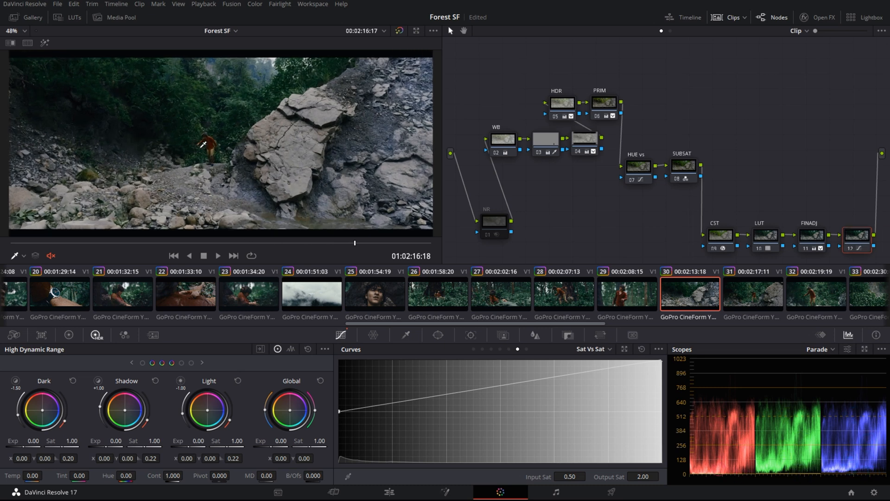
{"action": "scroll", "coordinate": [199, 146], "scroll_direction": "up", "scroll_amount": 4}
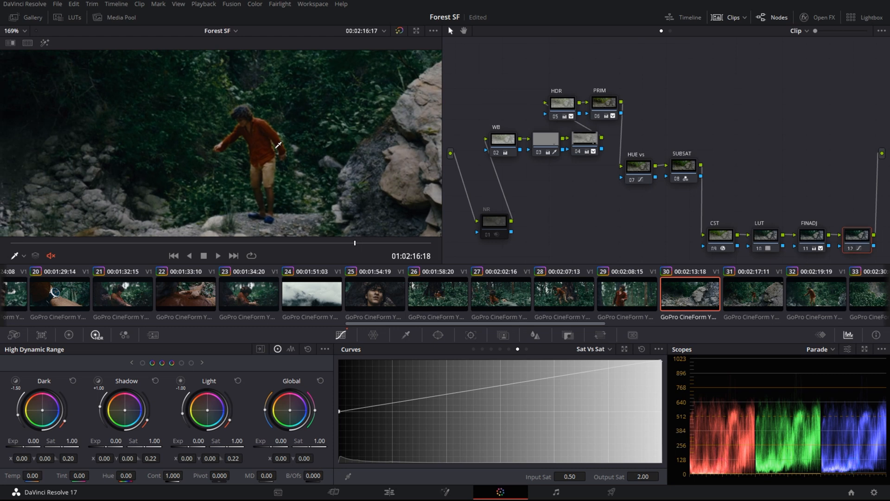
{"action": "key", "text": "shift+z"}
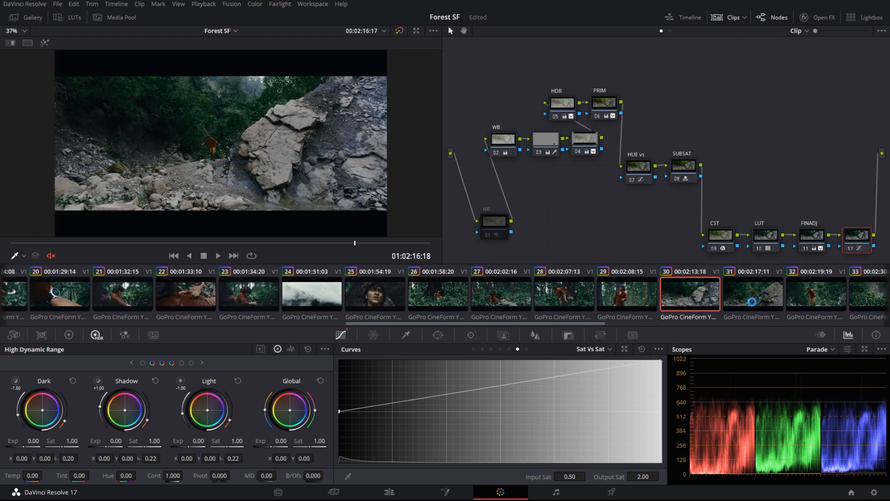
{"action": "left_click", "coordinate": [753, 302]}
{"action": "left_click_drag", "start_coordinate": [576, 324], "coordinate": [659, 324]}
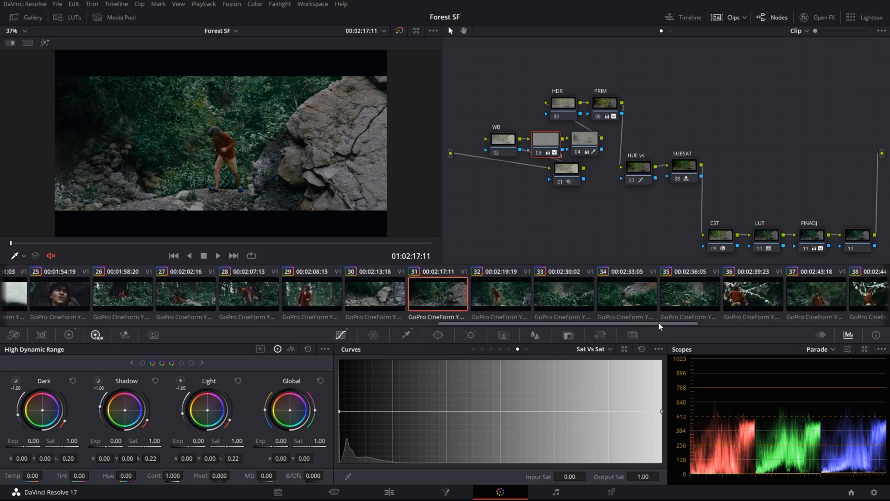
Look at clips 32 and 33, then return to clip 31 and select its LUT node
{"action": "left_click", "coordinate": [490, 299]}
{"action": "left_click", "coordinate": [551, 294]}
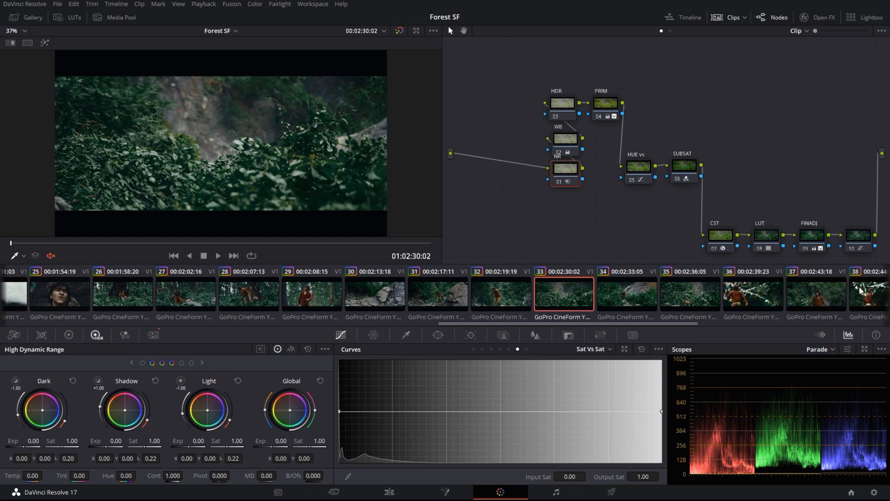
{"action": "left_click", "coordinate": [457, 297]}
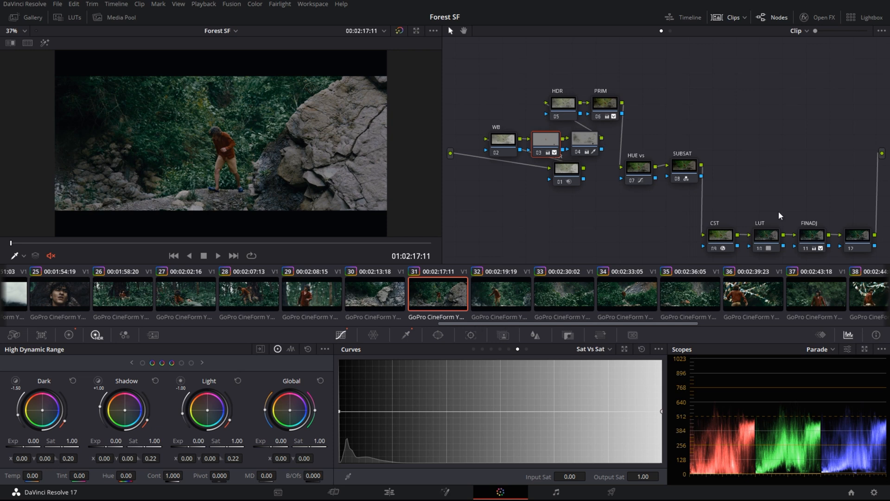
{"action": "left_click_drag", "start_coordinate": [758, 200], "coordinate": [720, 174]}
{"action": "left_click", "coordinate": [730, 217]}
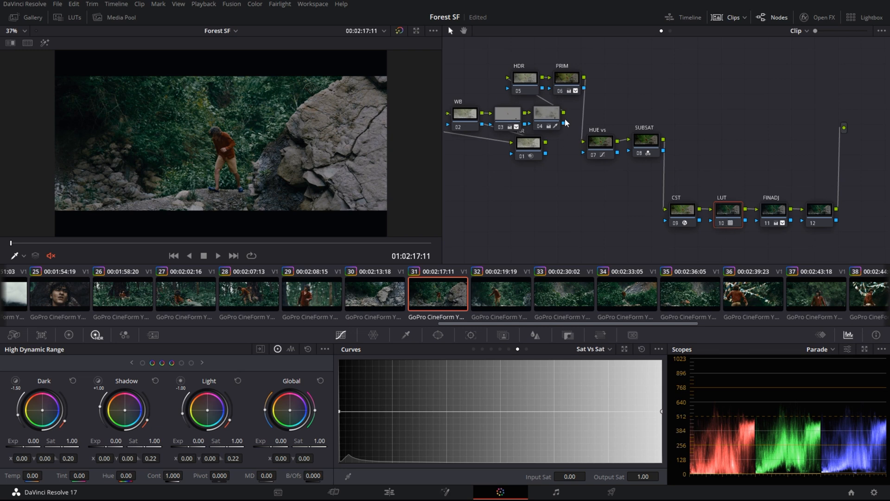
{"action": "mouse_move", "coordinate": [555, 114]}
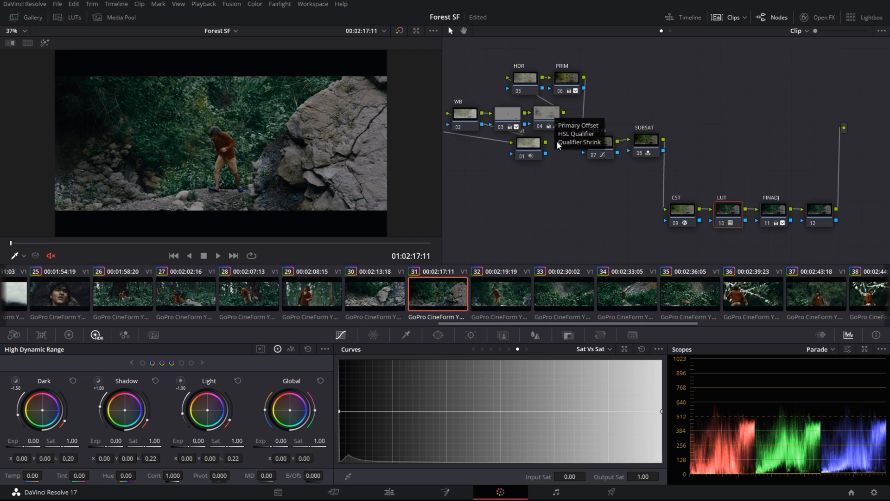
Compare clips 37, 35, 31, 30 and 35 before settling on clip 34
{"action": "left_click_drag", "start_coordinate": [575, 324], "coordinate": [642, 326]}
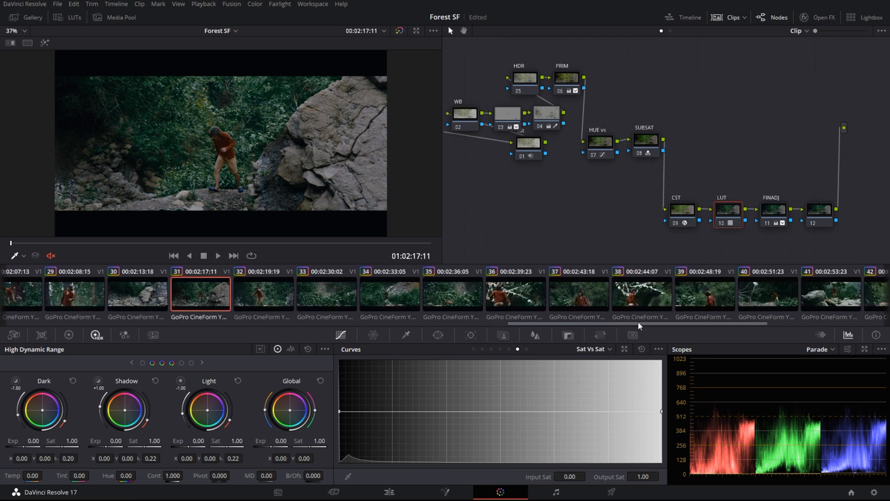
{"action": "left_click", "coordinate": [566, 300]}
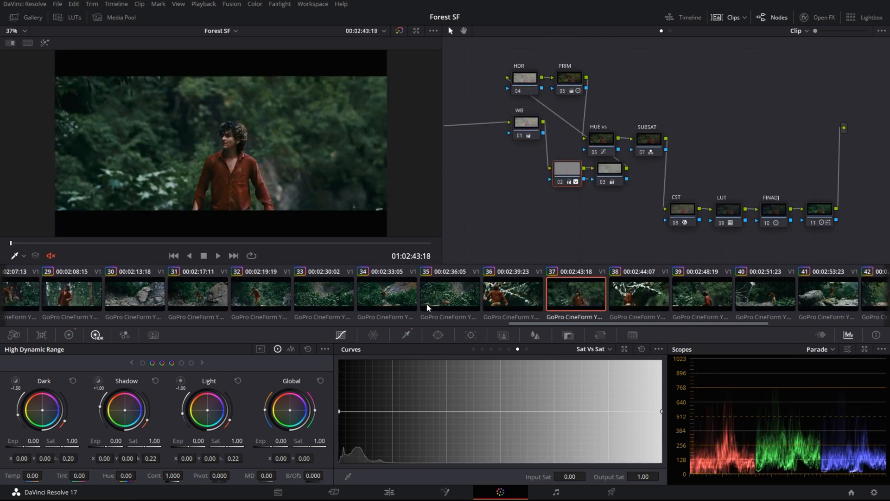
{"action": "left_click", "coordinate": [426, 303]}
{"action": "left_click", "coordinate": [214, 274]}
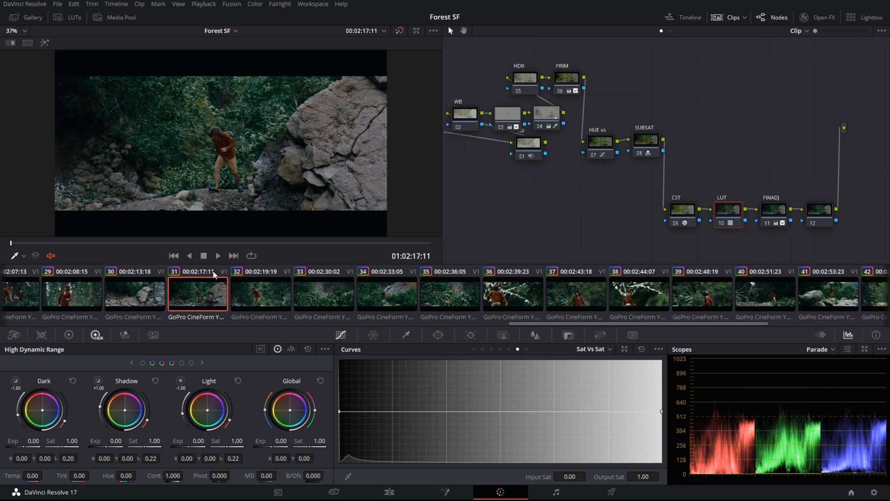
{"action": "left_click", "coordinate": [136, 304]}
{"action": "left_click", "coordinate": [360, 308]}
{"action": "left_click", "coordinate": [429, 302]}
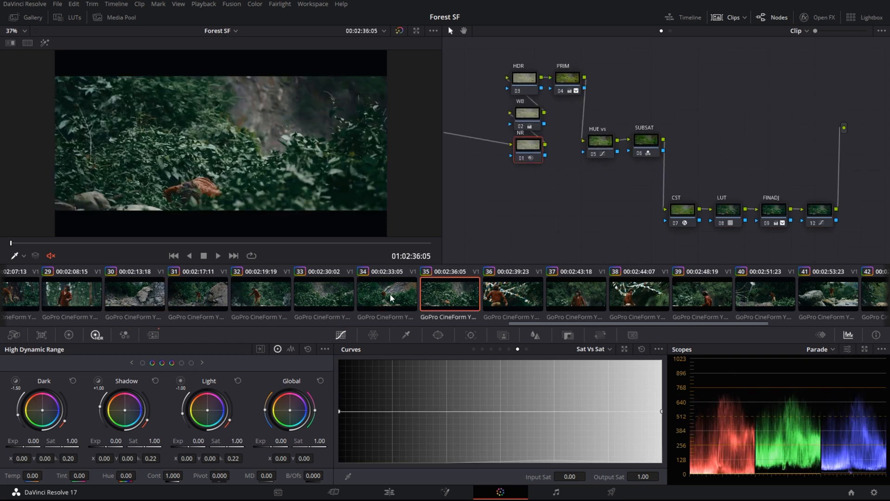
{"action": "left_click", "coordinate": [365, 308]}
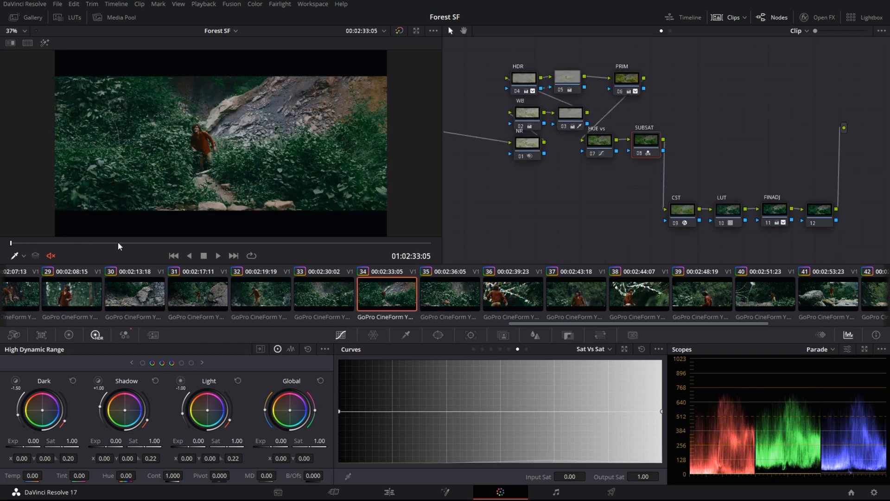
Bypass clip 34's grade, then re-enable PRIM, LUT, CST, FINADJ, HDR and node 05 one by one
{"action": "left_click_drag", "start_coordinate": [136, 243], "coordinate": [140, 243]}
{"action": "key", "text": "alt+d"}
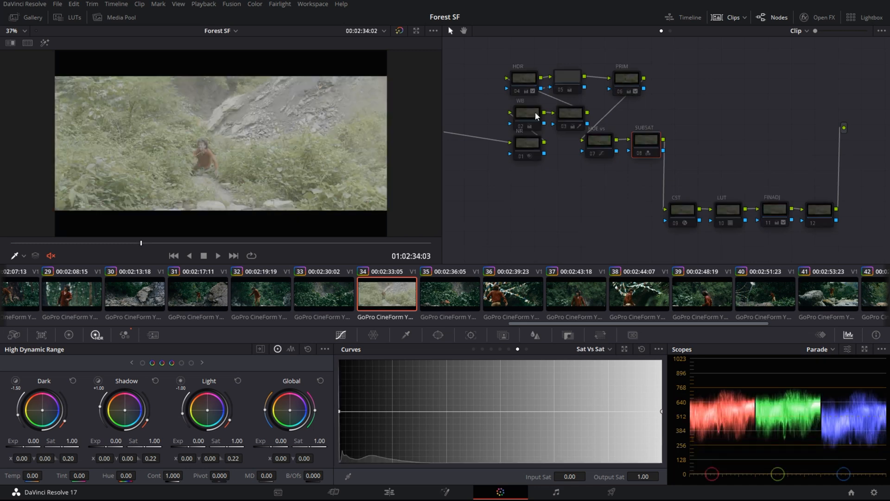
{"action": "left_click", "coordinate": [620, 76]}
{"action": "key", "text": "ctrl+d"}
{"action": "left_click", "coordinate": [735, 213]}
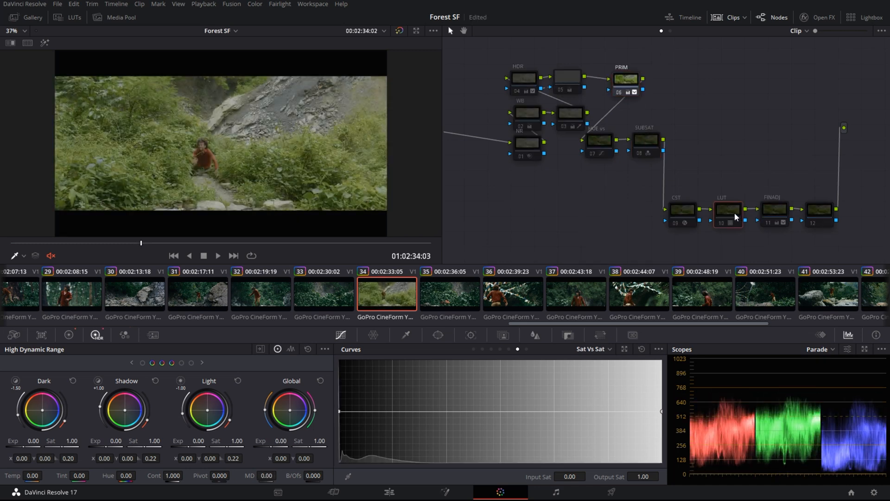
{"action": "key", "text": "ctrl+d"}
{"action": "left_click", "coordinate": [680, 211]}
{"action": "key", "text": "ctrl+d"}
{"action": "left_click", "coordinate": [780, 211]}
{"action": "key", "text": "ctrl+d"}
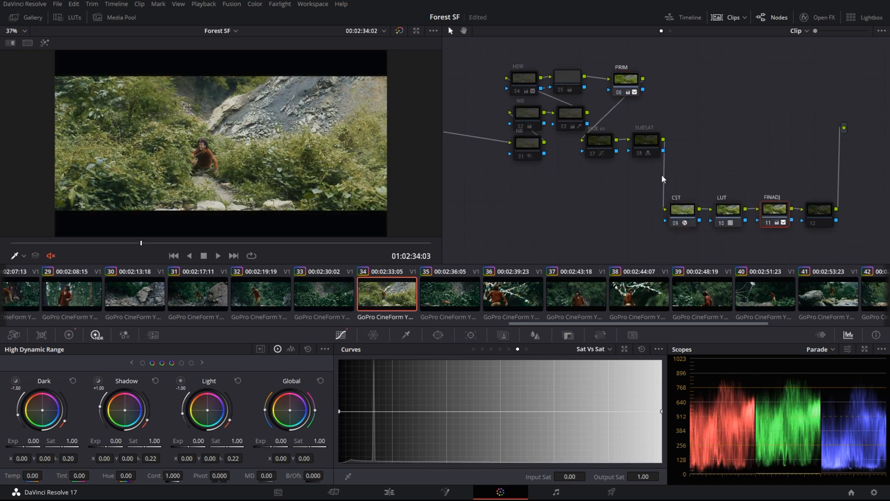
{"action": "left_click", "coordinate": [531, 79]}
{"action": "key", "text": "ctrl+d"}
{"action": "left_click", "coordinate": [563, 76]}
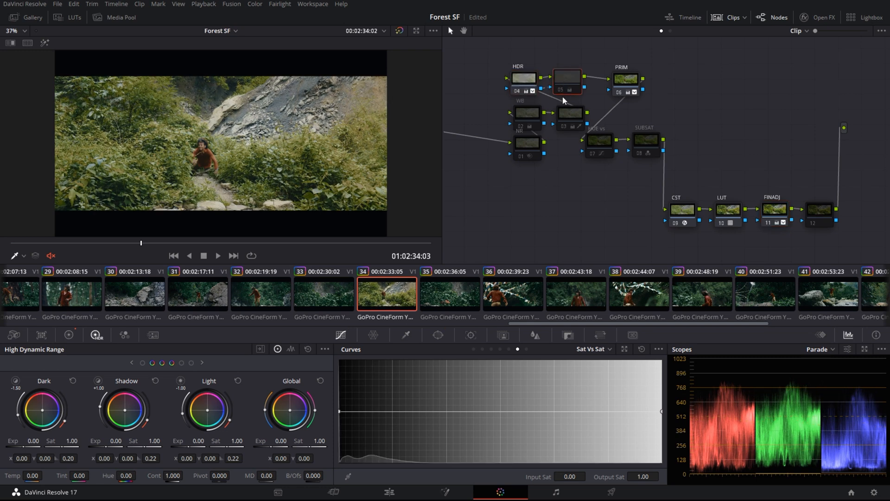
{"action": "key", "text": "ctrl+d"}
Toggle node 05 and WB to compare, then turn off clip 33's NR node and play it through
{"action": "key", "text": "ctrl+d"}
{"action": "key", "text": "ctrl+d"}
{"action": "left_click_drag", "start_coordinate": [492, 48], "coordinate": [573, 81]}
{"action": "key", "text": "ctrl+d"}
{"action": "key", "text": "ctrl+d"}
{"action": "key", "text": "ctrl+d"}
{"action": "key", "text": "ctrl+d"}
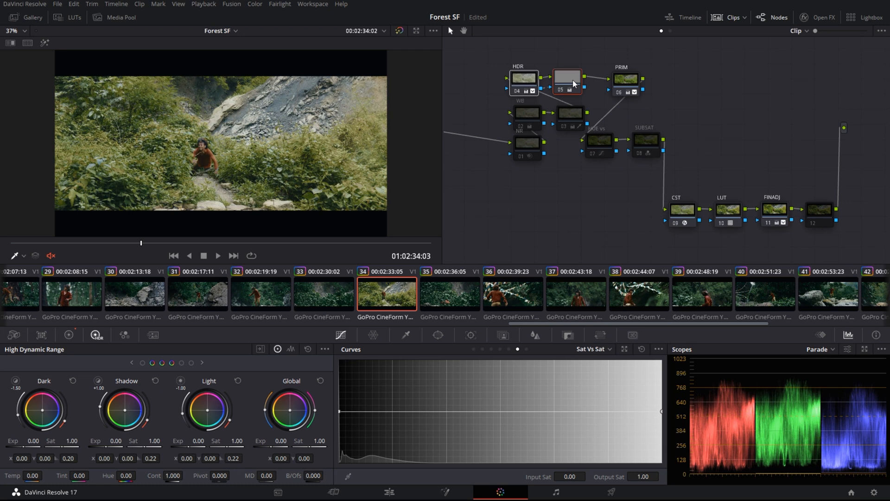
{"action": "left_click", "coordinate": [530, 117]}
{"action": "key", "text": "ctrl+d"}
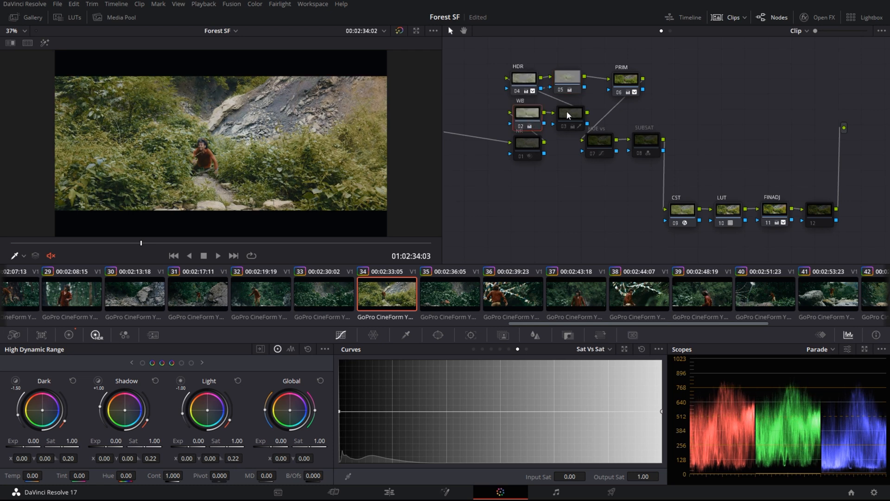
{"action": "key", "text": "ctrl+d"}
{"action": "key", "text": "ctrl+d"}
{"action": "left_click", "coordinate": [570, 115]}
{"action": "left_click", "coordinate": [330, 301]}
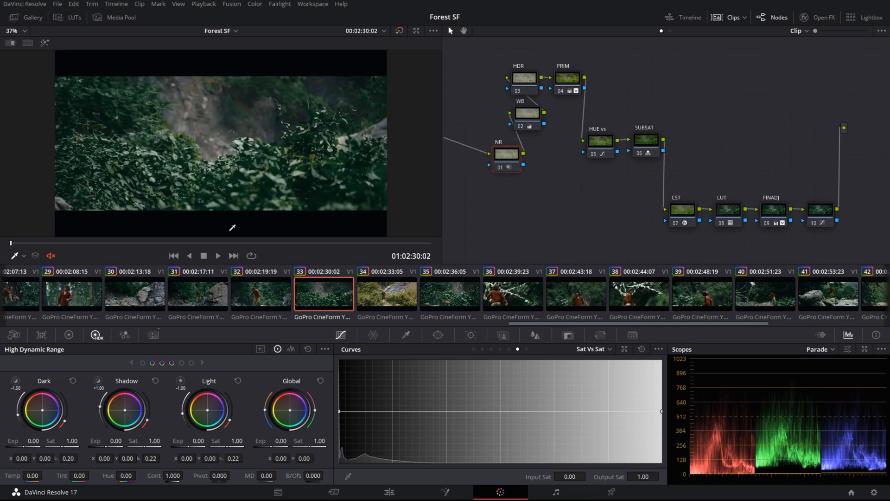
{"action": "key", "text": "ctrl+d"}
{"action": "left_click_drag", "start_coordinate": [274, 246], "coordinate": [385, 242]}
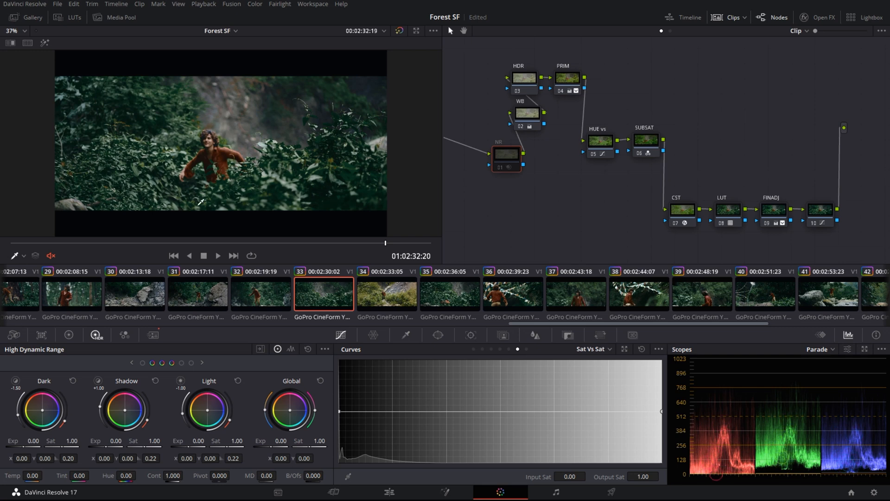
Turn HUE vs and SUBSAT back on for clip 34, comparing against clip 33, then load clip 42
{"action": "left_click", "coordinate": [395, 299]}
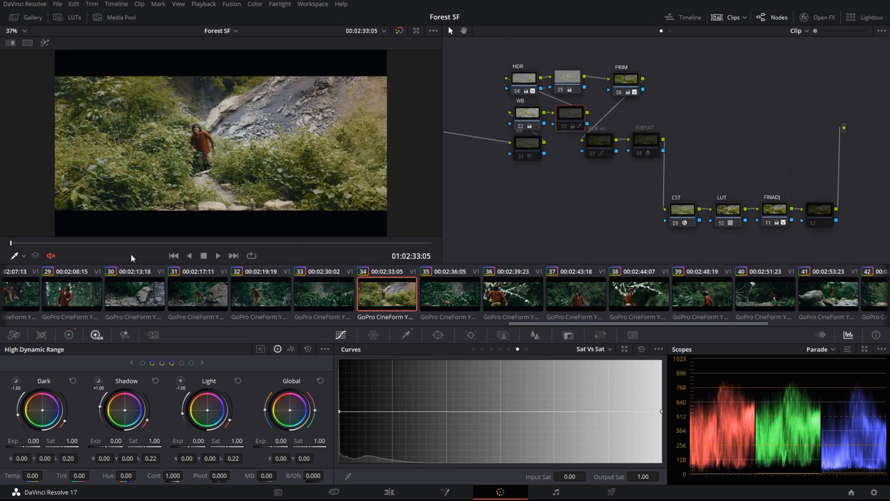
{"action": "left_click", "coordinate": [350, 312]}
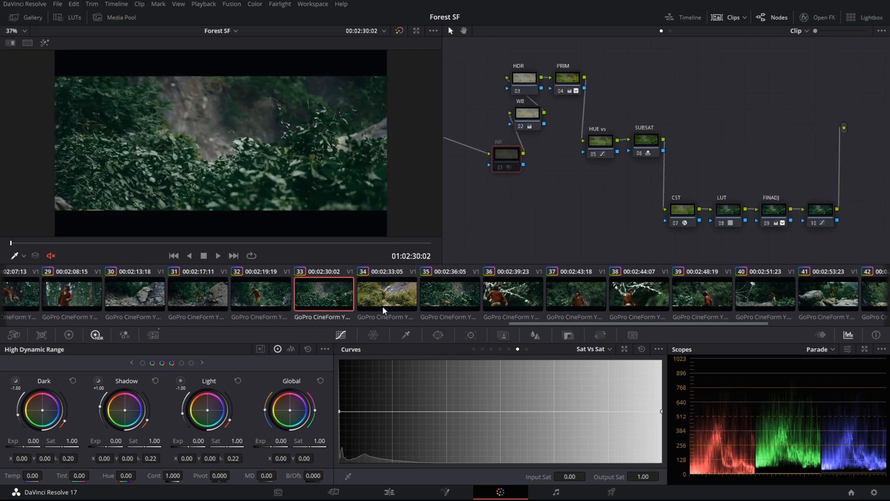
{"action": "left_click", "coordinate": [382, 306]}
{"action": "left_click", "coordinate": [604, 147]}
{"action": "key", "text": "ctrl+d"}
{"action": "left_click", "coordinate": [640, 143]}
{"action": "key", "text": "ctrl+d"}
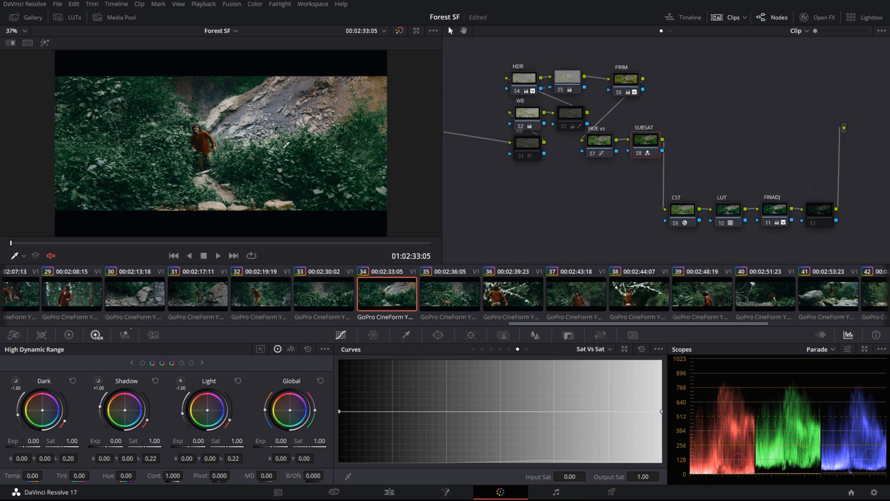
{"action": "left_click", "coordinate": [317, 285]}
{"action": "left_click", "coordinate": [371, 298]}
{"action": "left_click", "coordinate": [563, 113]}
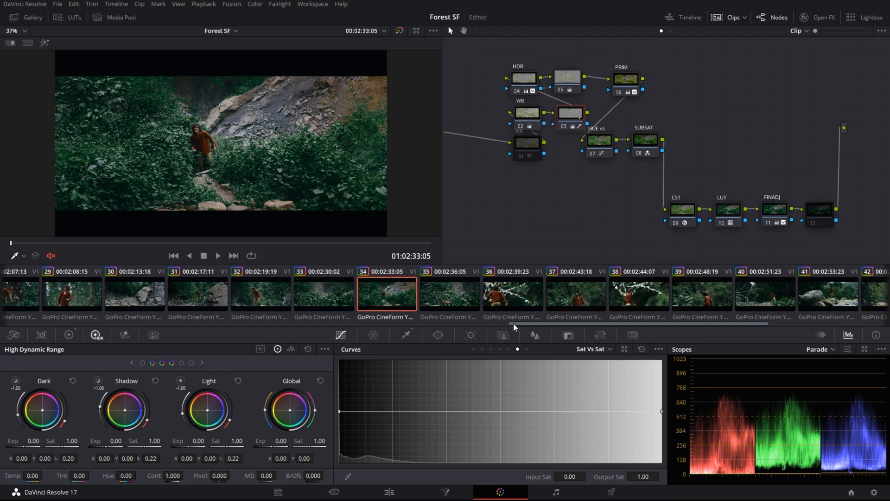
{"action": "left_click_drag", "start_coordinate": [514, 323], "coordinate": [624, 330]}
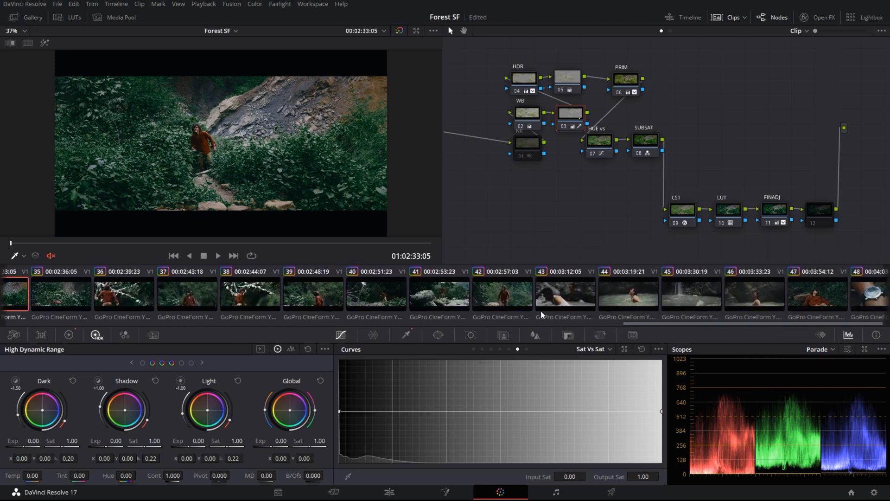
{"action": "left_click", "coordinate": [497, 300]}
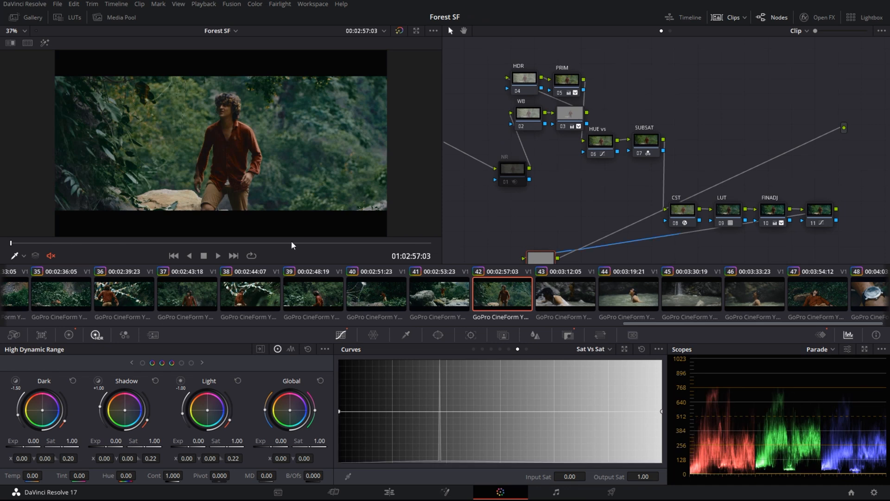
Toggle clip 42's node 12 and display its Key settings and the Master keyframes timeline
{"action": "left_click_drag", "start_coordinate": [38, 243], "coordinate": [393, 242]}
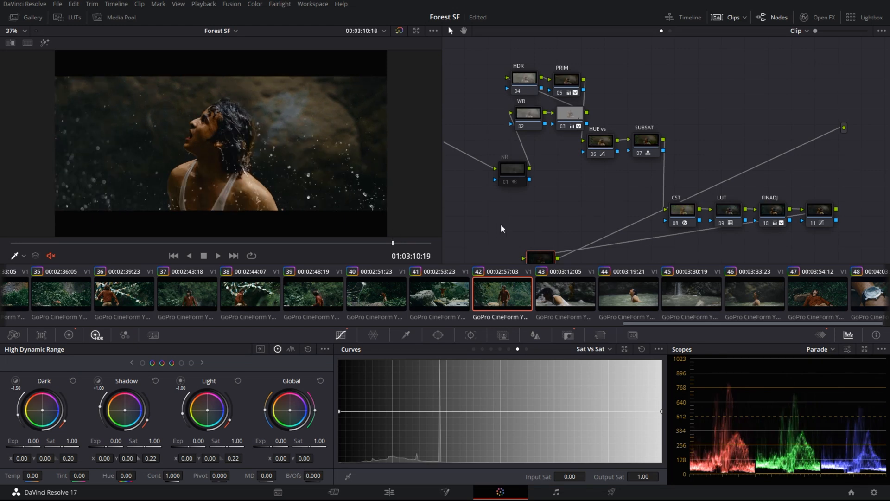
{"action": "left_click_drag", "start_coordinate": [501, 225], "coordinate": [497, 200]}
{"action": "key", "text": "ctrl+d"}
{"action": "key", "text": "ctrl+d"}
{"action": "key", "text": "ctrl+d"}
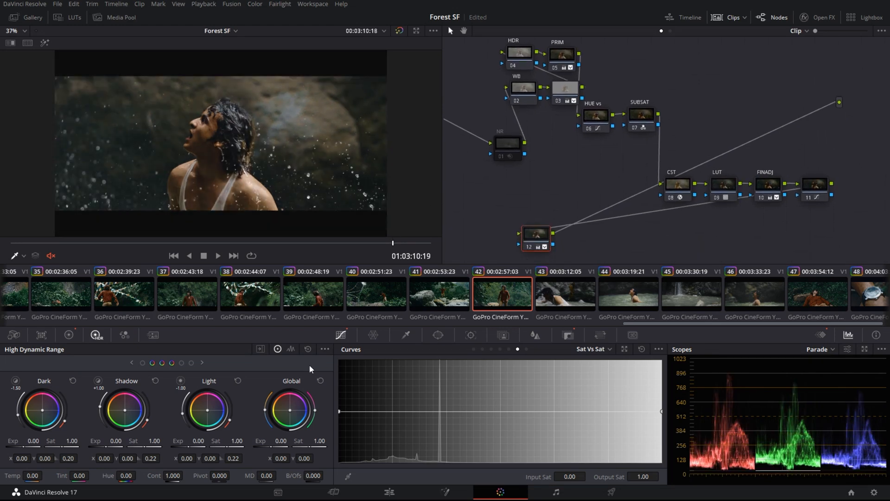
{"action": "left_click_drag", "start_coordinate": [369, 242], "coordinate": [4, 251]}
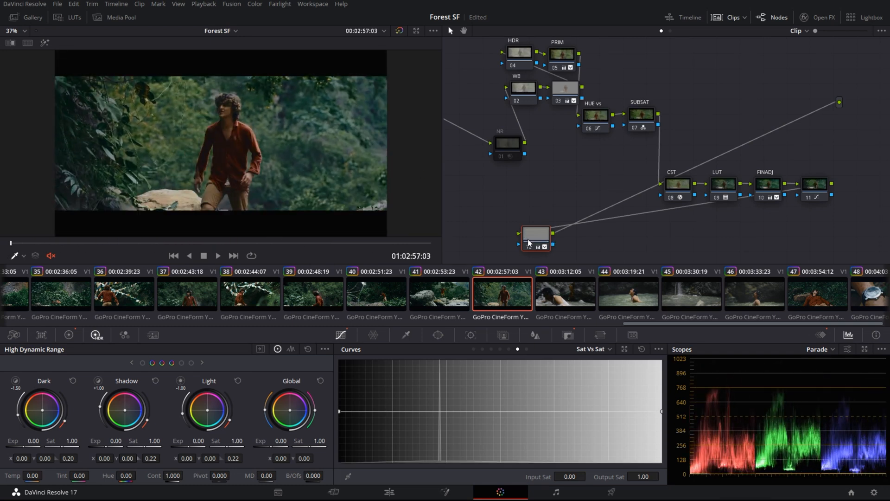
{"action": "left_click", "coordinate": [568, 335]}
{"action": "left_click_drag", "start_coordinate": [18, 245], "coordinate": [194, 244]}
{"action": "left_click", "coordinate": [821, 335]}
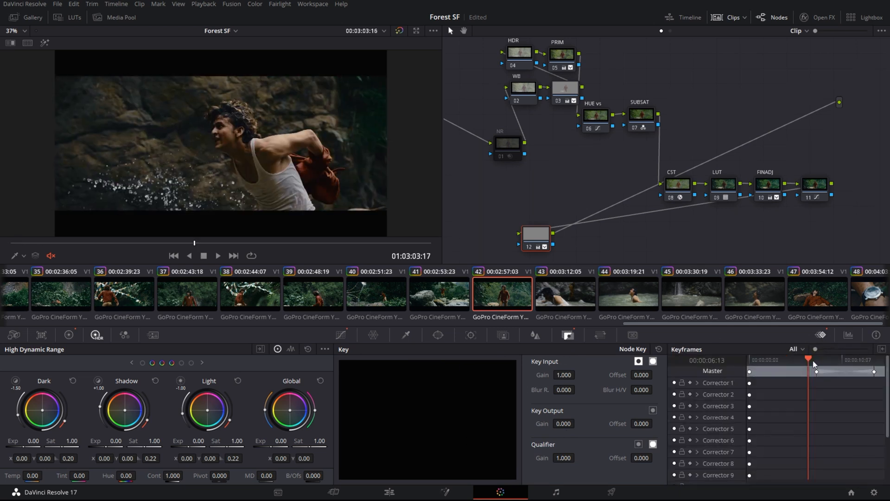
Scrub the playhead through the keyframed section and play back clip 43
{"action": "left_click", "coordinate": [814, 360]}
{"action": "left_click_drag", "start_coordinate": [813, 359], "coordinate": [884, 367]}
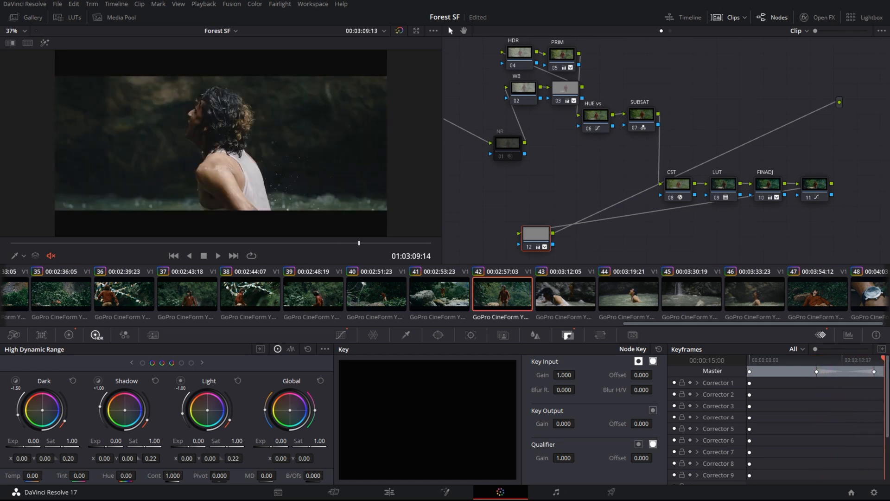
{"action": "left_click", "coordinate": [217, 255]}
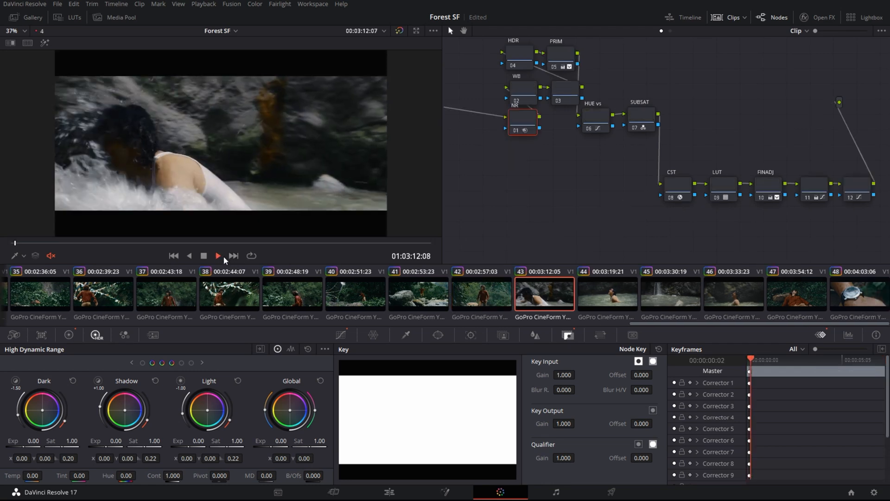
Step through clips 44, 46 and 48, then back to clips 23 and 22
{"action": "left_click", "coordinate": [635, 291]}
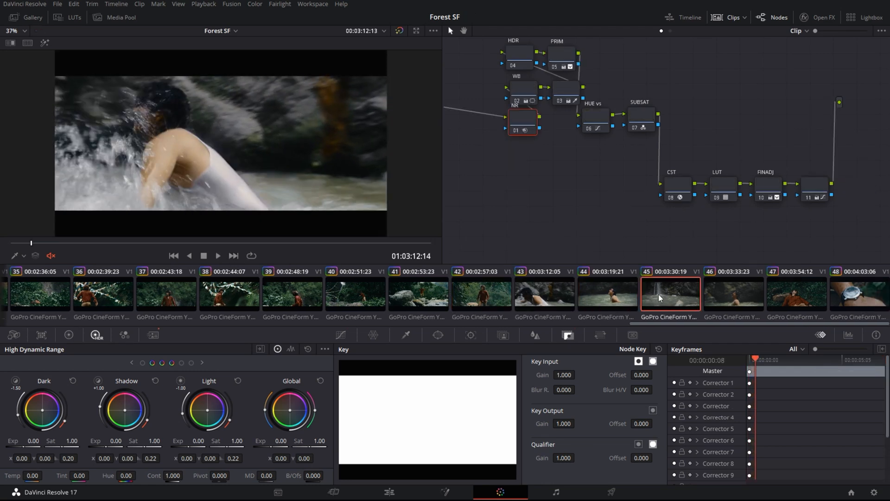
{"action": "left_click", "coordinate": [738, 306]}
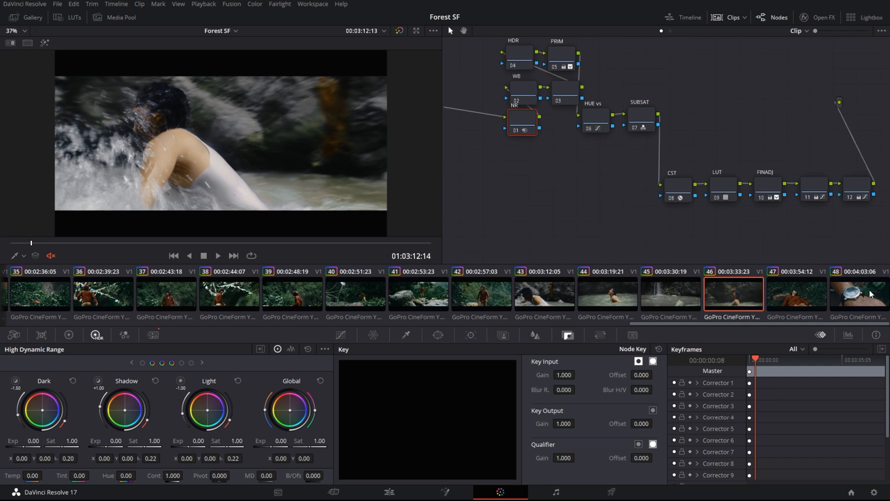
{"action": "left_click", "coordinate": [844, 296]}
{"action": "left_click_drag", "start_coordinate": [808, 324], "coordinate": [454, 325]}
{"action": "left_click", "coordinate": [430, 293]}
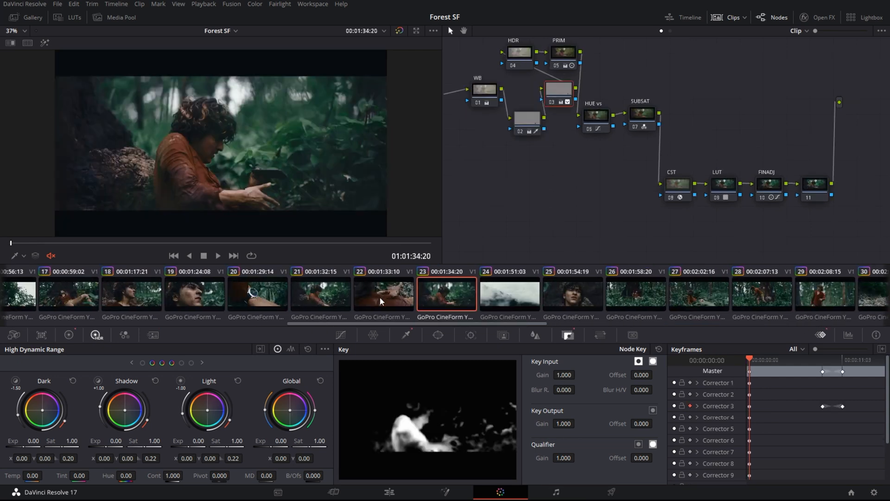
{"action": "left_click", "coordinate": [380, 291]}
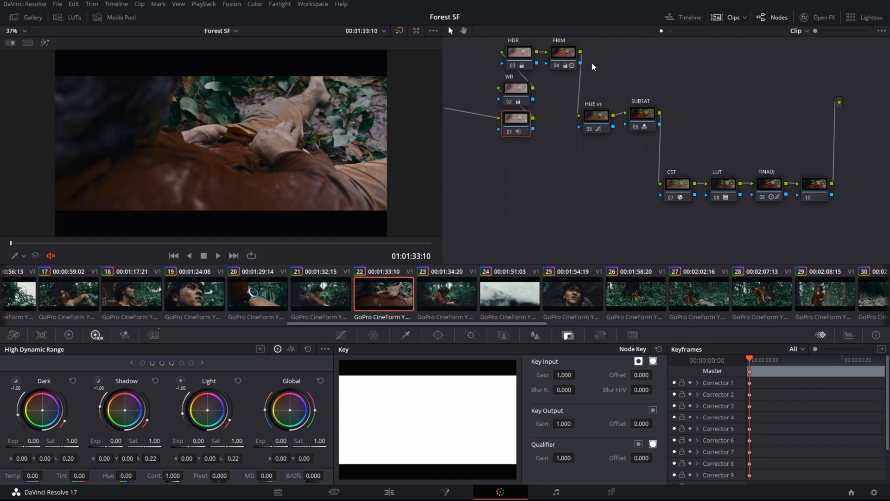
Scroll the clip strip back and load clip 09
{"action": "left_click", "coordinate": [647, 120]}
{"action": "left_click_drag", "start_coordinate": [297, 324], "coordinate": [126, 307]}
{"action": "left_click", "coordinate": [146, 293]}
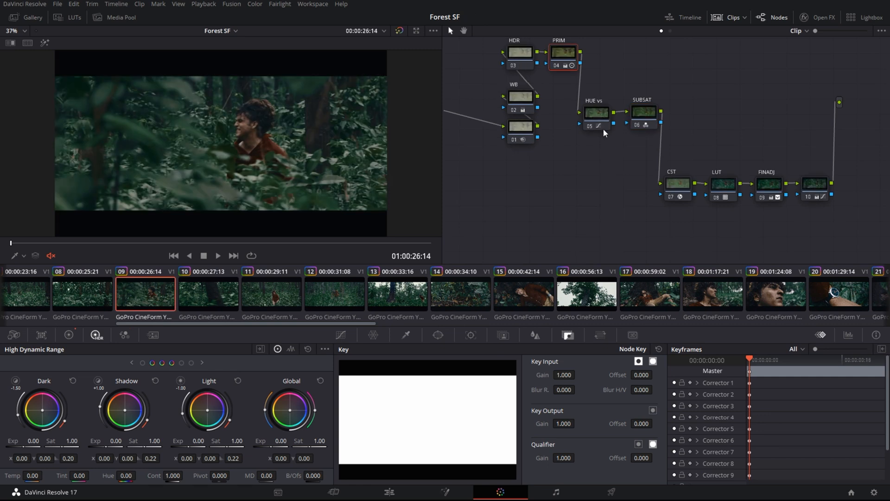
Toggle clip 09's SUBSAT node off and on, then select clip 15's SUBSAT node
{"action": "left_click", "coordinate": [644, 110]}
{"action": "key", "text": "ctrl+d"}
{"action": "key", "text": "ctrl+d"}
{"action": "key", "text": "ctrl+d"}
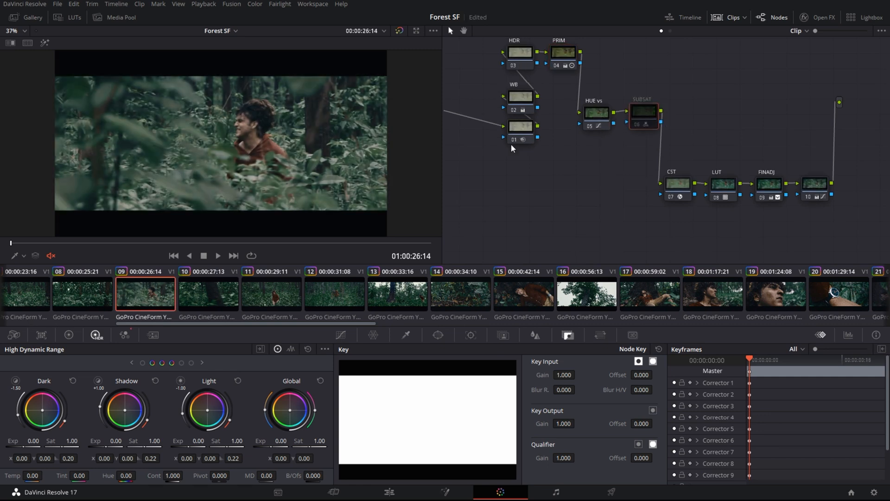
{"action": "key", "text": "ctrl+d"}
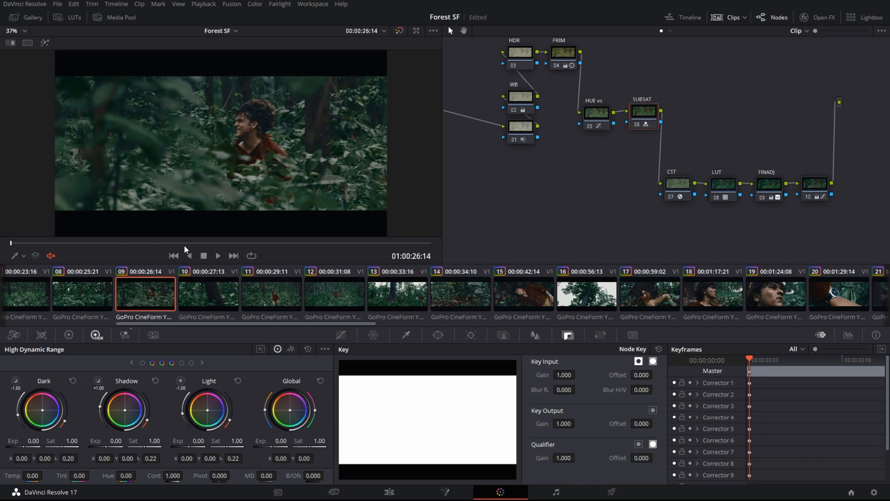
{"action": "left_click", "coordinate": [521, 300]}
{"action": "left_click", "coordinate": [645, 124]}
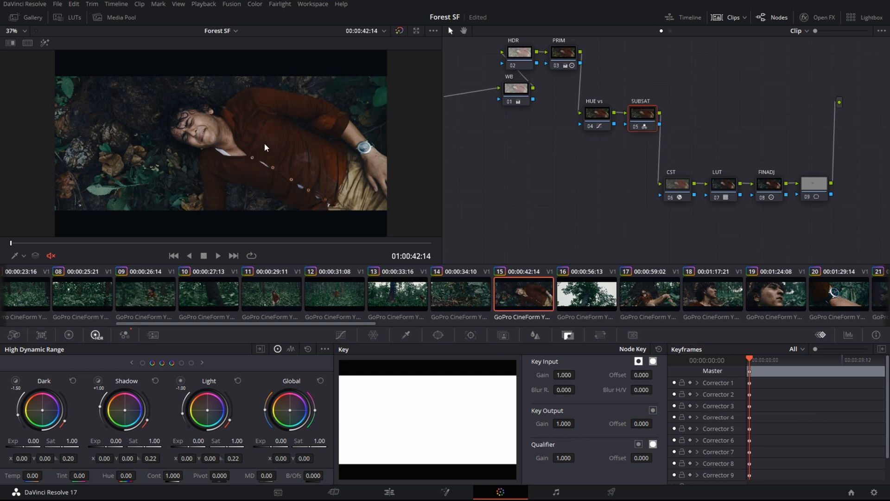
Add a serial node after SUBSAT, reset and delete it, then load clip 48
{"action": "key", "text": "alt+s"}
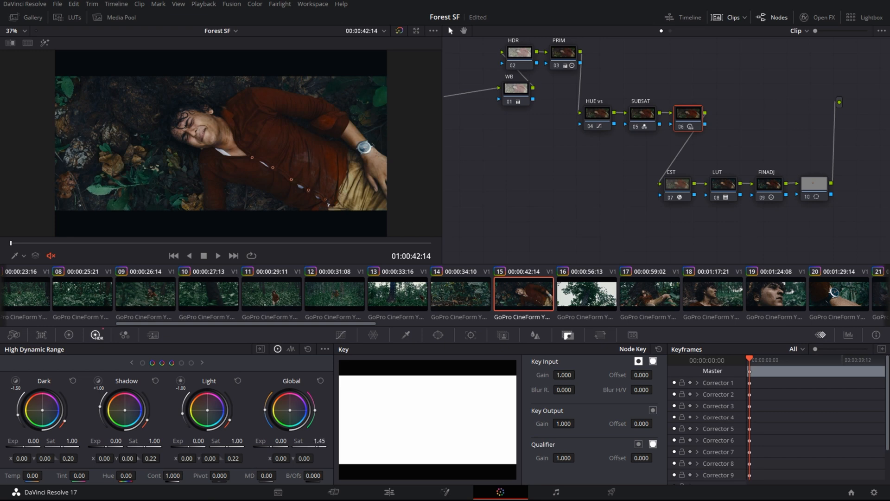
{"action": "right_click", "coordinate": [693, 120]}
{"action": "left_click", "coordinate": [708, 124]}
{"action": "key", "text": "Delete"}
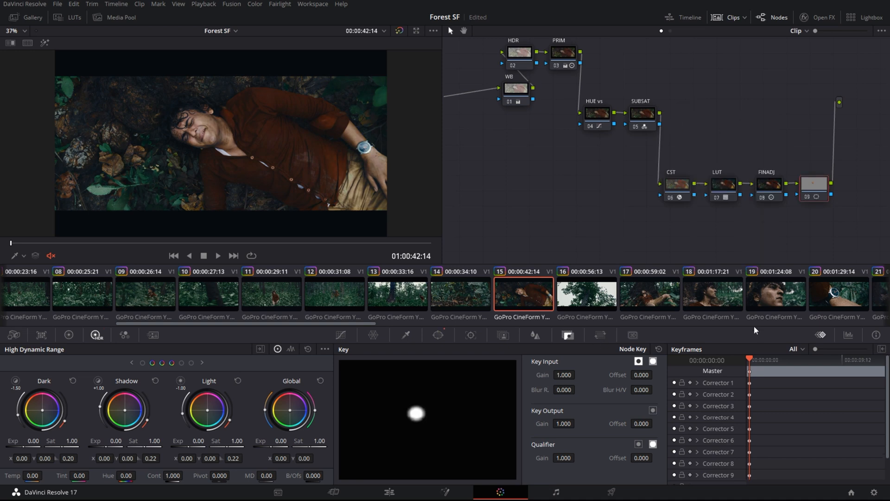
{"action": "left_click_drag", "start_coordinate": [365, 323], "coordinate": [878, 324]}
{"action": "left_click", "coordinate": [857, 302]}
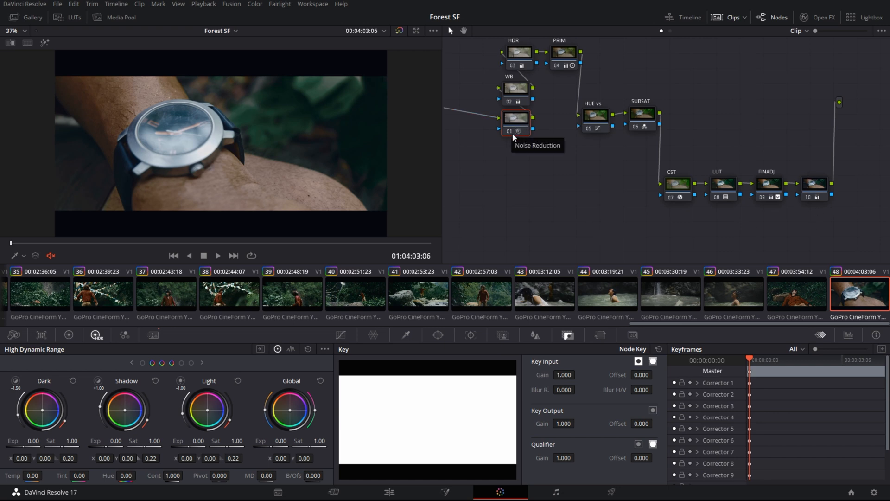
Show clip 48's Motion Effects noise-reduction settings and disable node 01 for comparison
{"action": "left_click", "coordinate": [14, 335]}
{"action": "left_click", "coordinate": [44, 334]}
{"action": "left_click", "coordinate": [153, 335]}
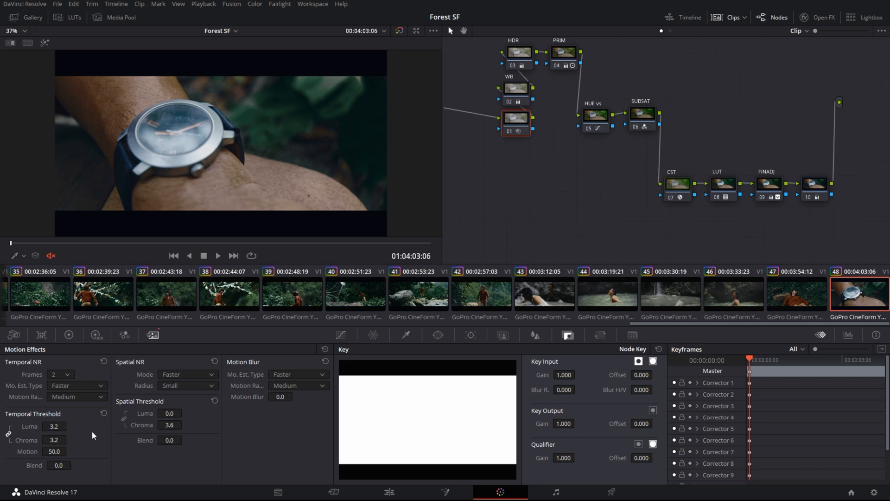
{"action": "key", "text": "ctrl+d"}
Zoom into the watch image to inspect noise, refit it, and switch nodes to Timeline
{"action": "scroll", "coordinate": [314, 151], "scroll_direction": "up", "scroll_amount": 5}
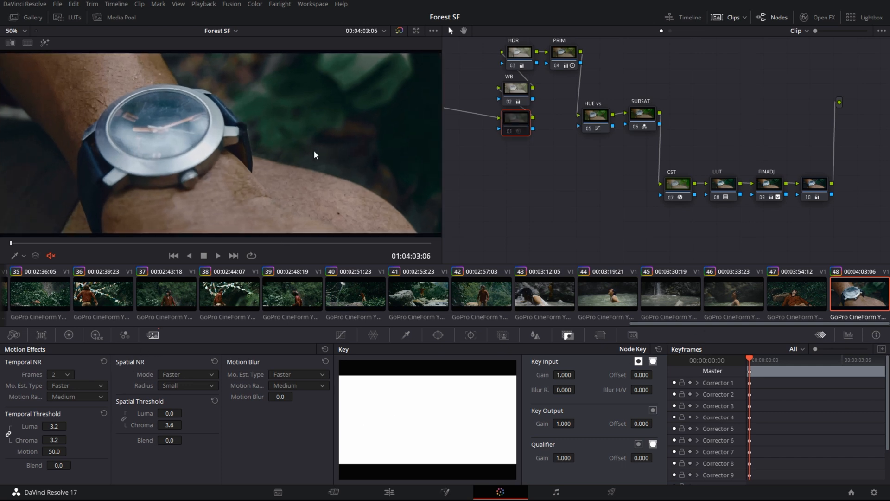
{"action": "scroll", "coordinate": [335, 157], "scroll_direction": "up", "scroll_amount": 6}
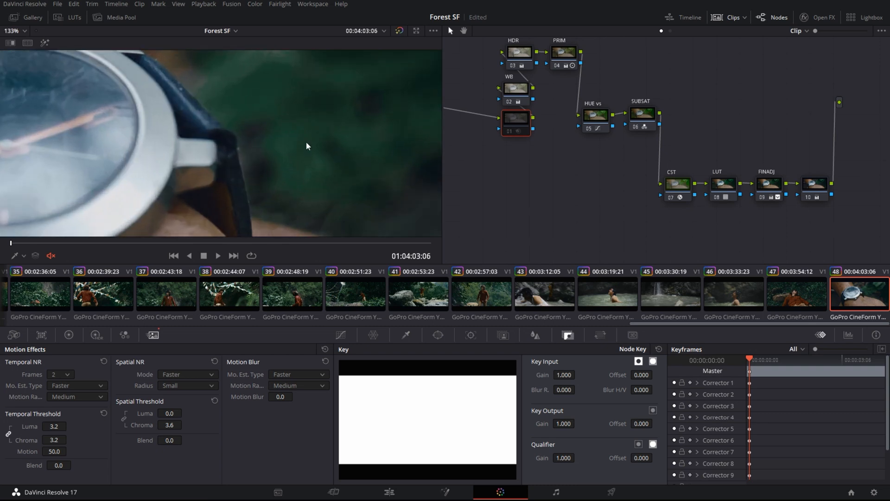
{"action": "left_click_drag", "start_coordinate": [228, 158], "coordinate": [226, 157]}
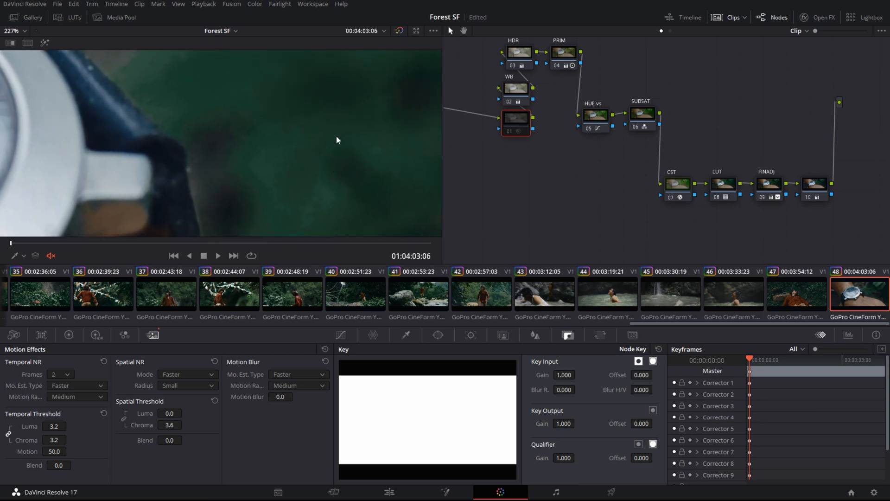
{"action": "left_click_drag", "start_coordinate": [276, 110], "coordinate": [271, 104]}
{"action": "left_click_drag", "start_coordinate": [312, 139], "coordinate": [305, 139]}
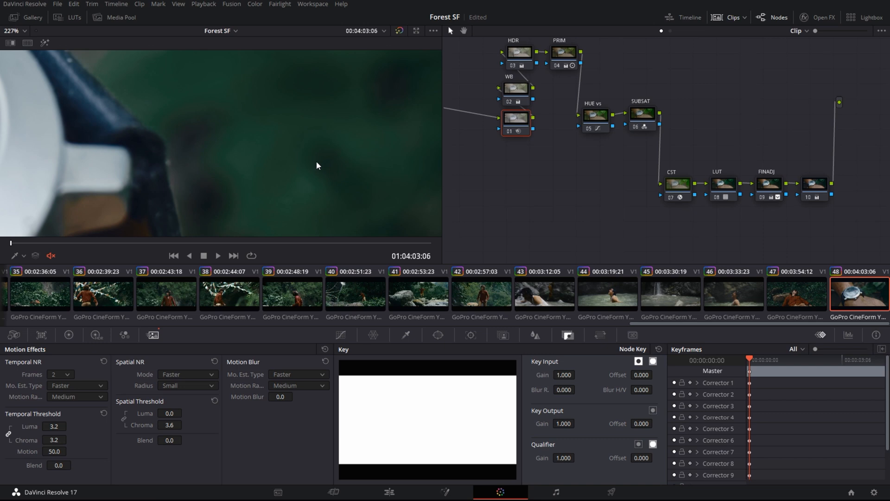
{"action": "key", "text": "shift+z"}
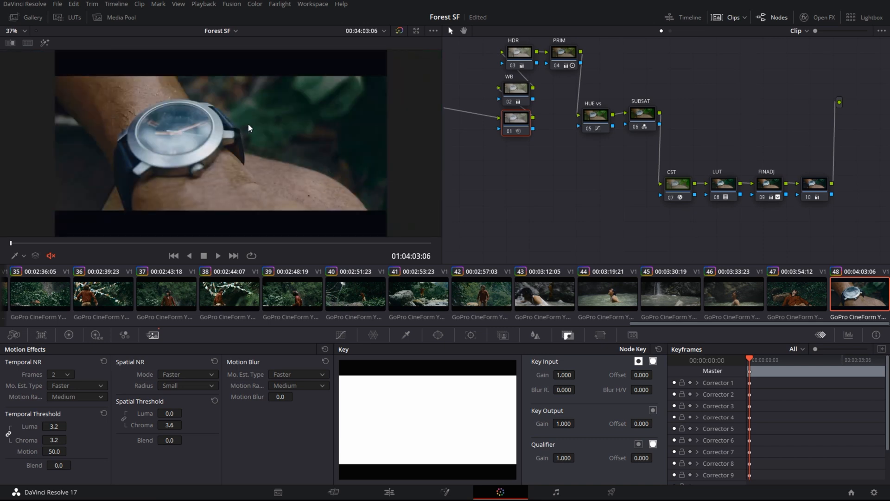
{"action": "left_click", "coordinate": [670, 31]}
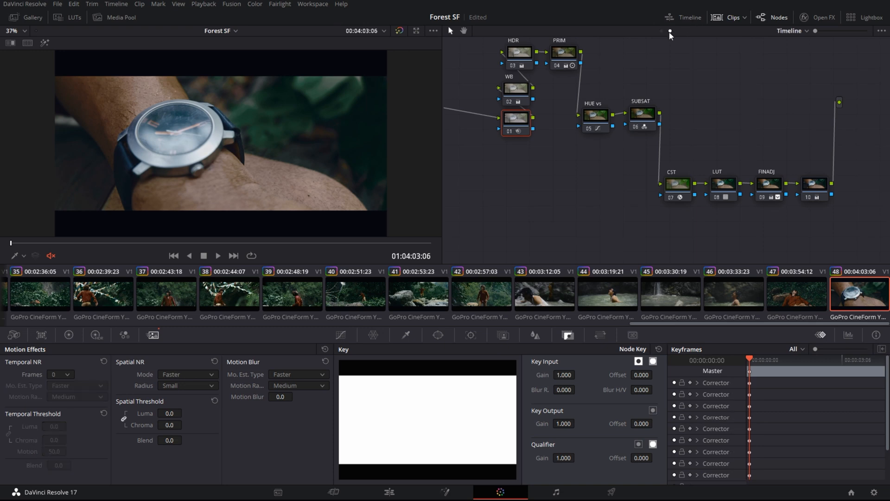
Reposition the Trim 1 node graph and preview clip 03
{"action": "left_click_drag", "start_coordinate": [519, 105], "coordinate": [588, 181]}
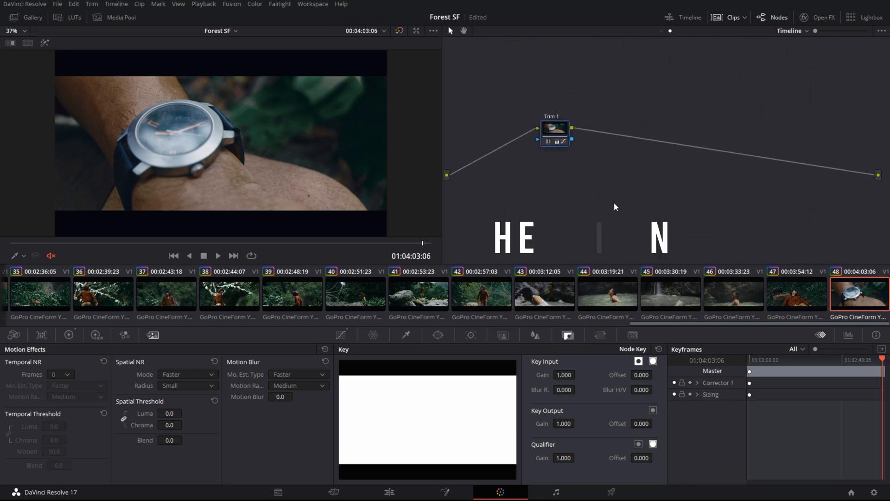
{"action": "left_click_drag", "start_coordinate": [769, 326], "coordinate": [14, 324]}
{"action": "left_click", "coordinate": [139, 287]}
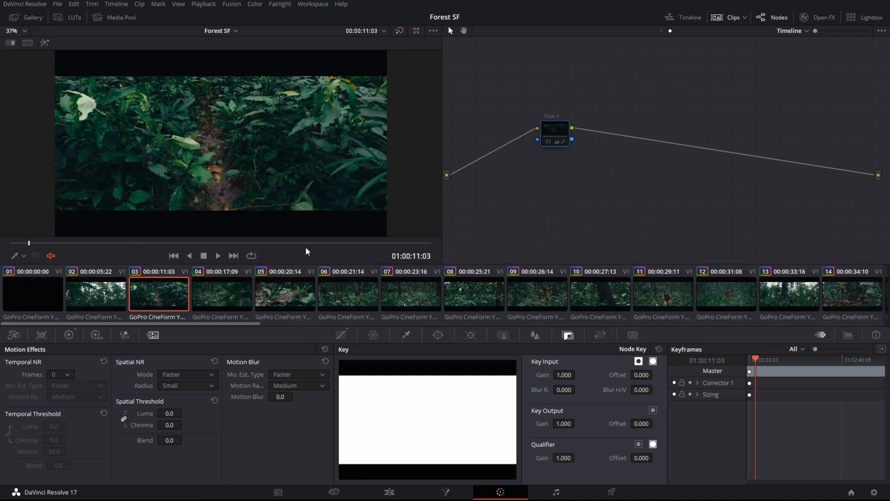
Jump to clip 17, toggle Trim 1 to compare, and show its Sat vs Sat curve
{"action": "left_click_drag", "start_coordinate": [364, 245], "coordinate": [122, 244]}
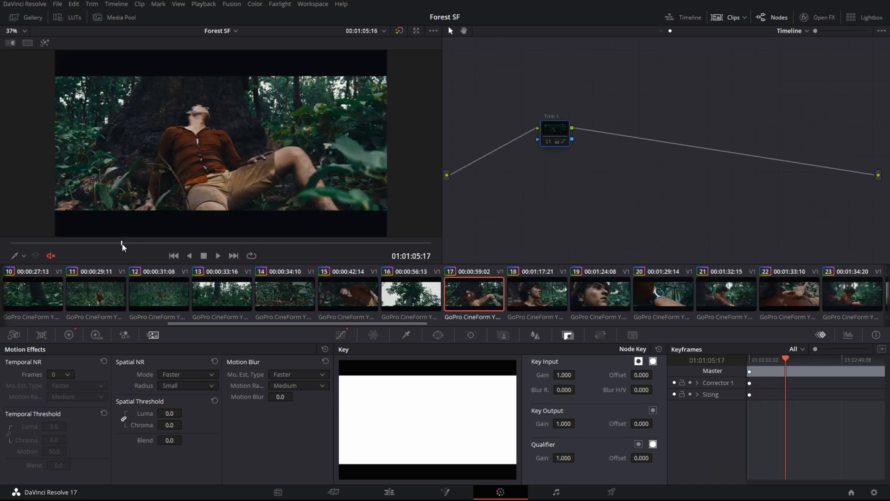
{"action": "key", "text": "ctrl+d"}
{"action": "key", "text": "ctrl+d"}
{"action": "key", "text": "ctrl+d"}
{"action": "left_click", "coordinate": [341, 335]}
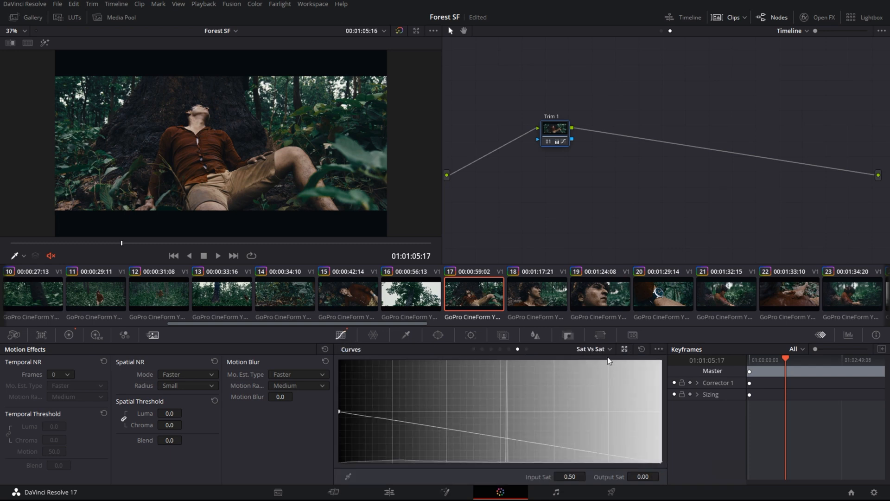
Show Trim 1's primaries as bars, reading Sat 53.20 and Offset 25.00
{"action": "left_click", "coordinate": [68, 334]}
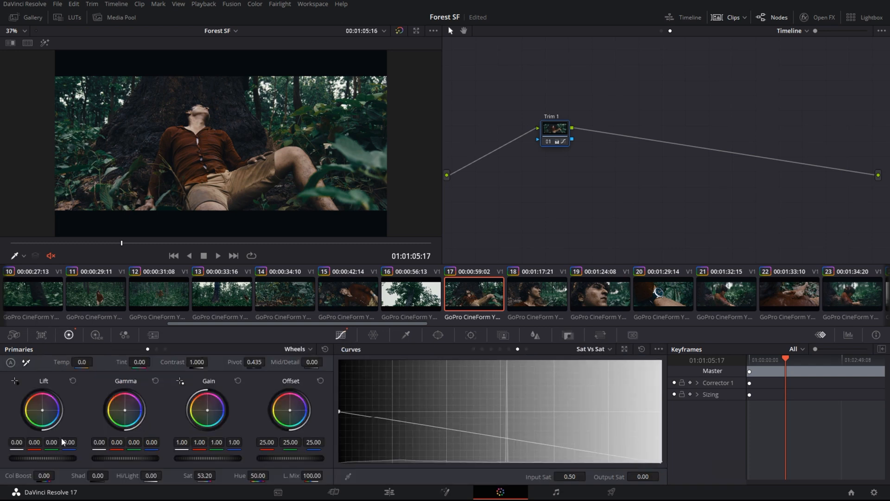
{"action": "left_click", "coordinate": [166, 349]}
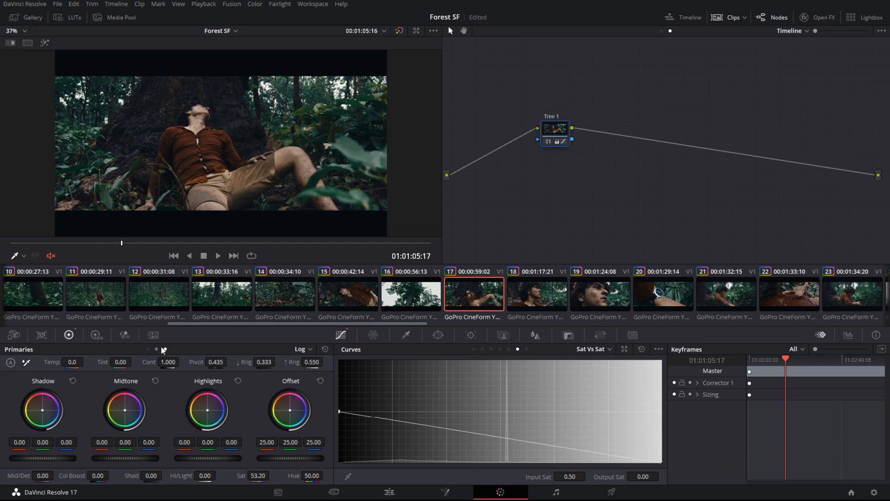
{"action": "left_click", "coordinate": [157, 349]}
{"action": "left_click", "coordinate": [147, 349]}
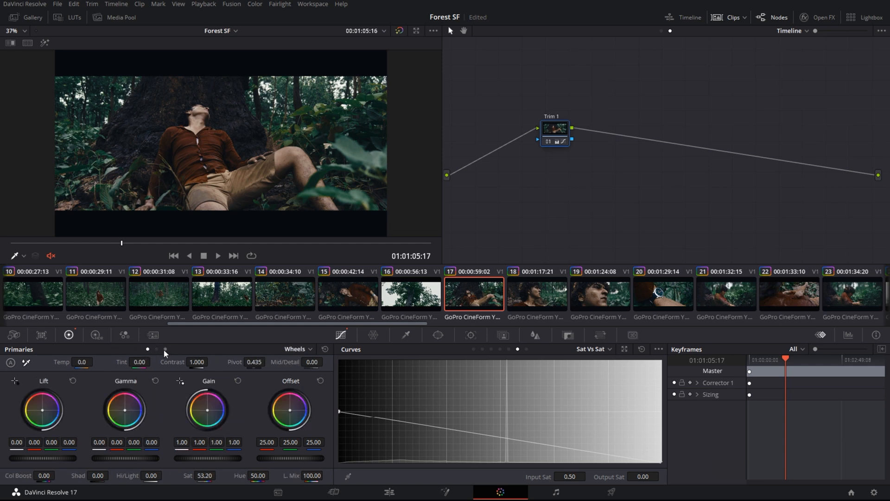
{"action": "left_click", "coordinate": [165, 349]}
{"action": "left_click", "coordinate": [147, 349]}
{"action": "left_click", "coordinate": [159, 349]}
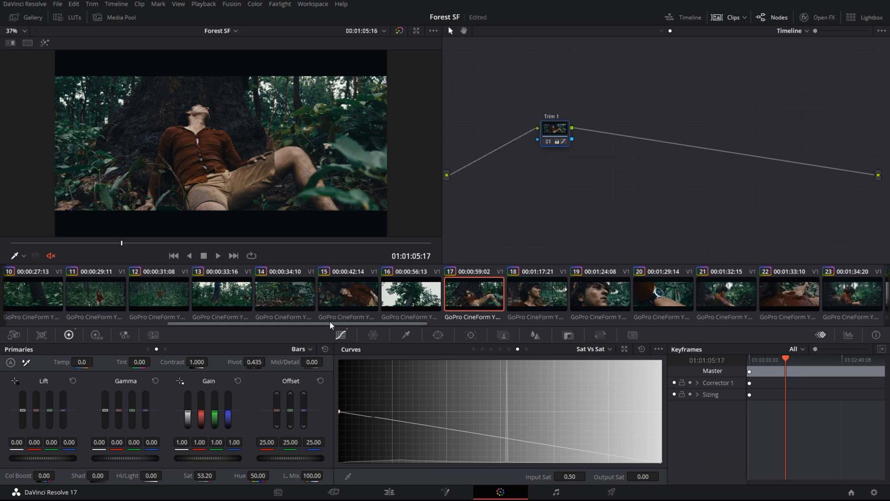
Preview clips 08, 07, 06, 02 and 03 with the Trim 1 grade
{"action": "left_click_drag", "start_coordinate": [330, 323], "coordinate": [232, 311]}
{"action": "left_click", "coordinate": [212, 290]}
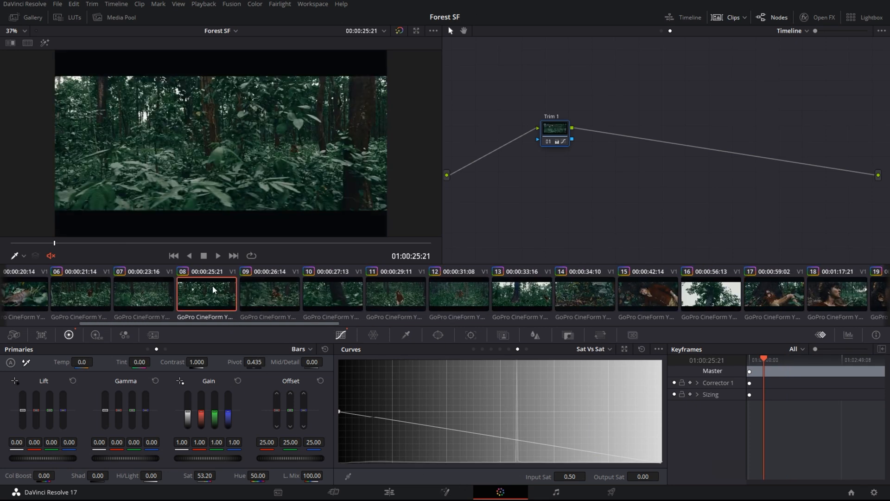
{"action": "left_click", "coordinate": [144, 299]}
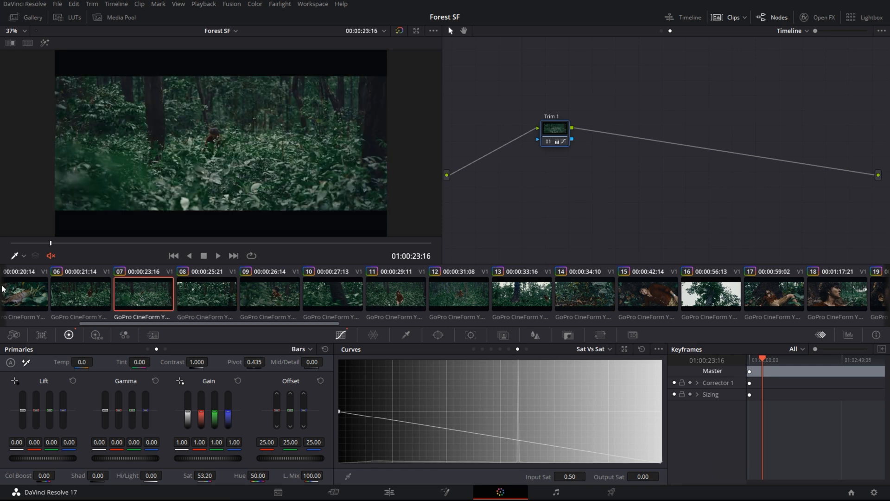
{"action": "left_click", "coordinate": [54, 296]}
{"action": "left_click_drag", "start_coordinate": [172, 323], "coordinate": [93, 323]}
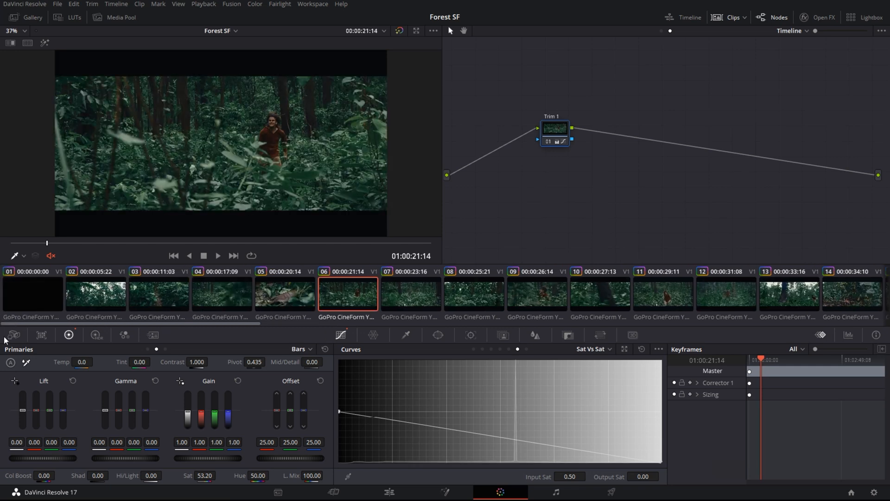
{"action": "left_click", "coordinate": [98, 306]}
{"action": "left_click", "coordinate": [161, 296]}
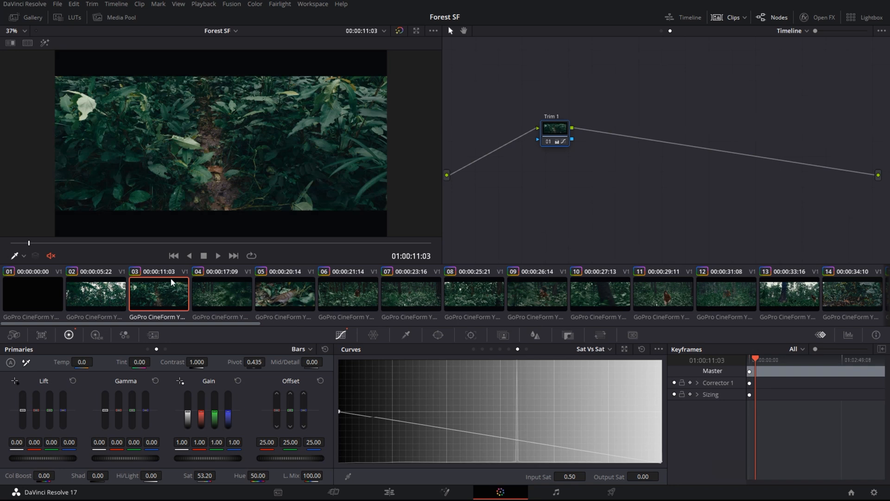